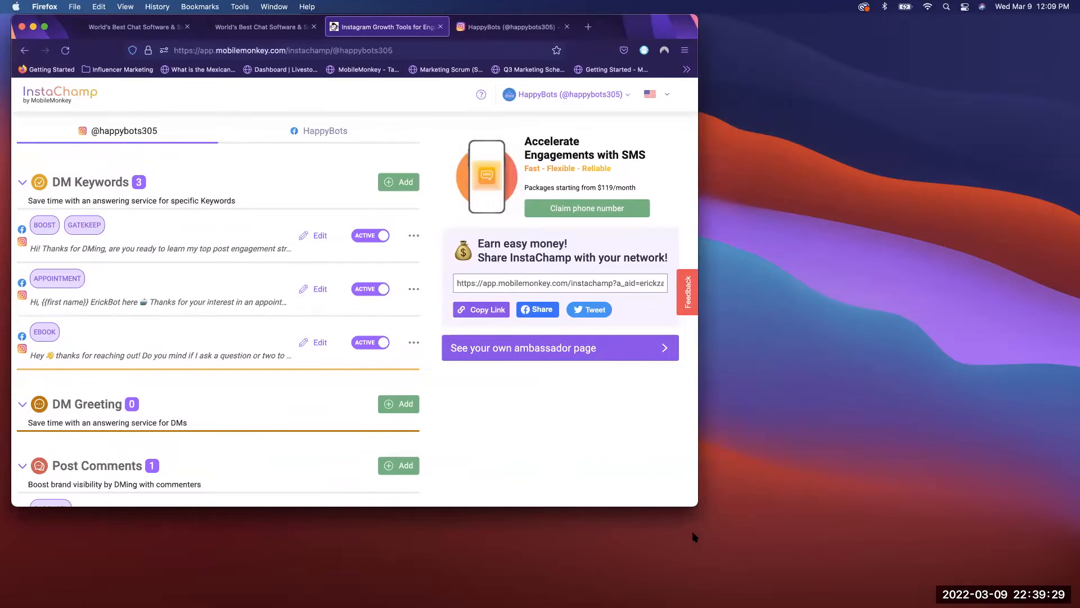
Enlarge and reposition the browser window so that it fills the whole screen.
drag(697, 506, 1079, 607)
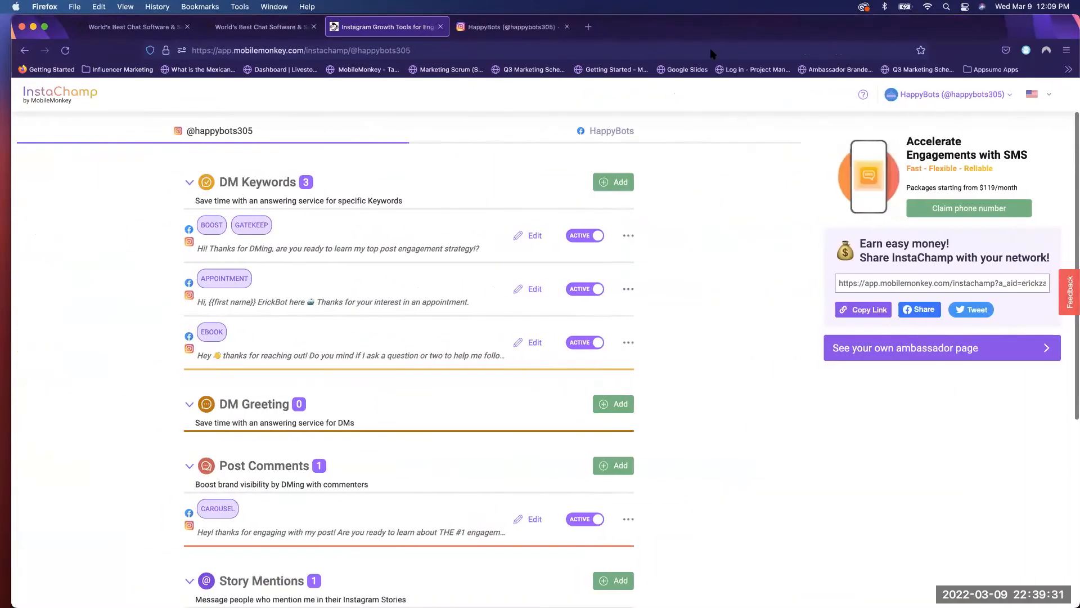
drag(697, 21, 685, 20)
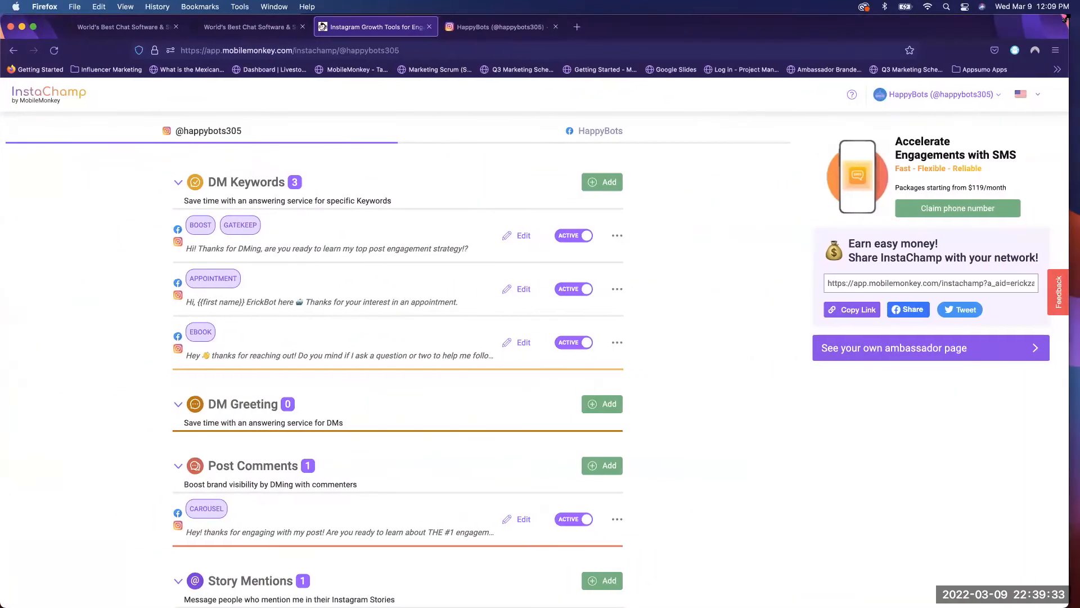
drag(1063, 24, 1077, 17)
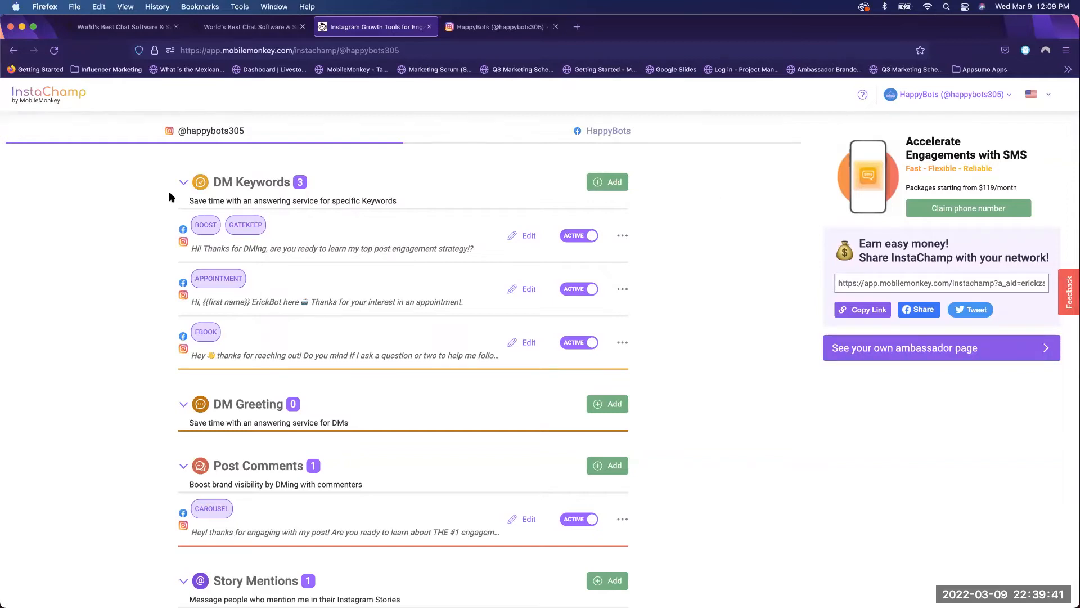
Collapse the DM Keywords, Post Comments, Story Mentions, Story Reactions and Instagram Live sections.
click(184, 182)
click(184, 307)
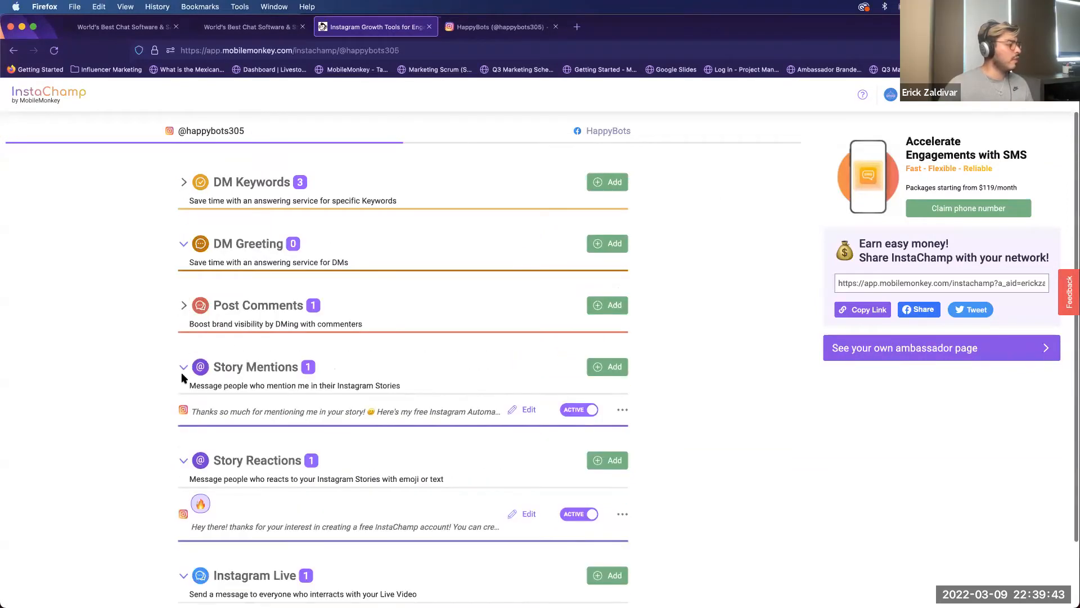
click(184, 368)
click(183, 429)
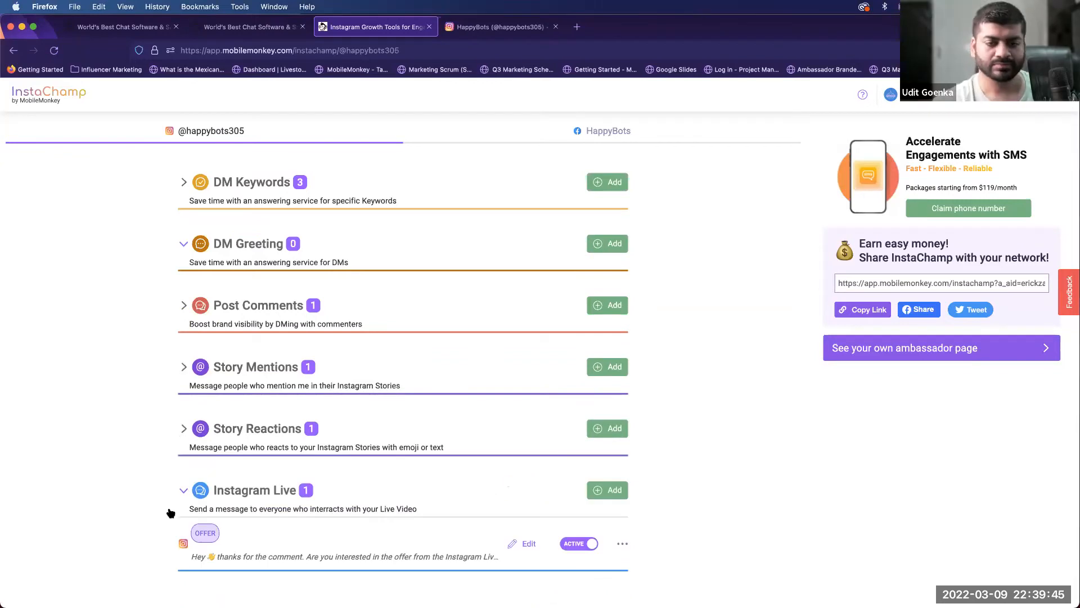
click(183, 490)
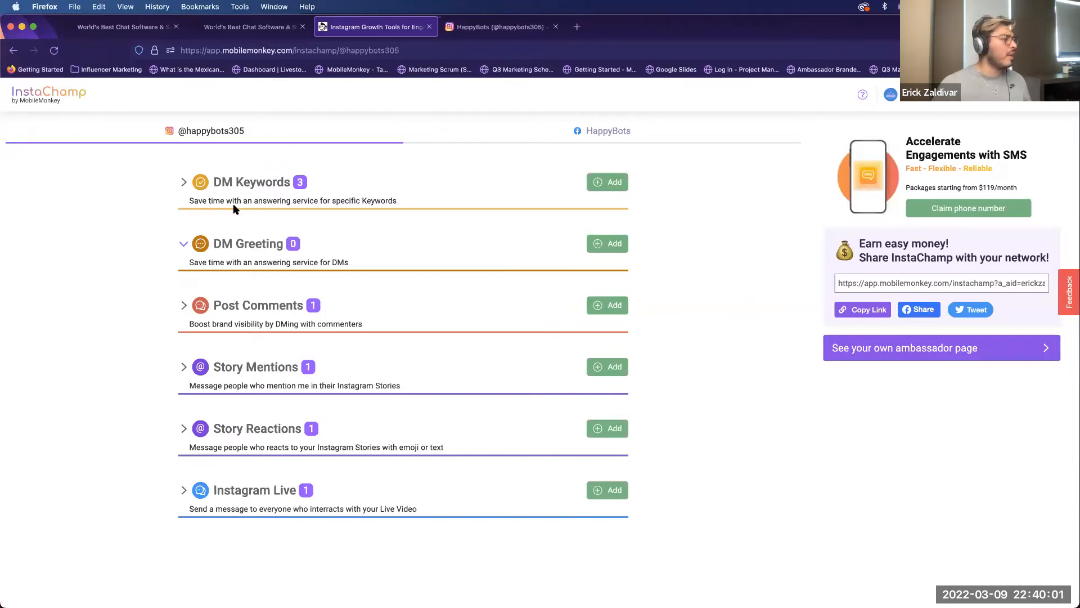
triple_click(213, 181)
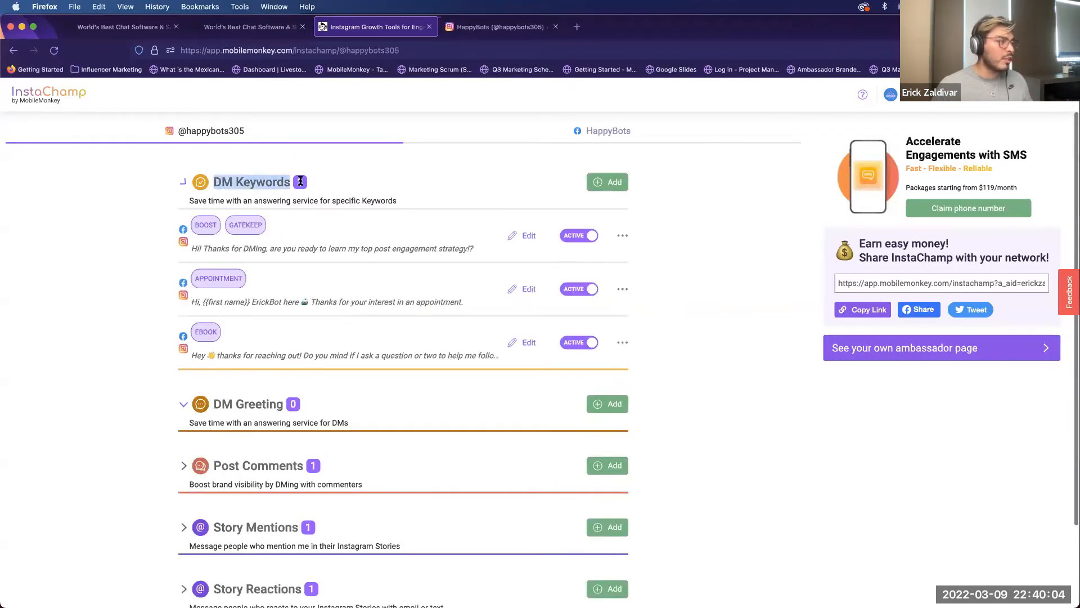
click(185, 184)
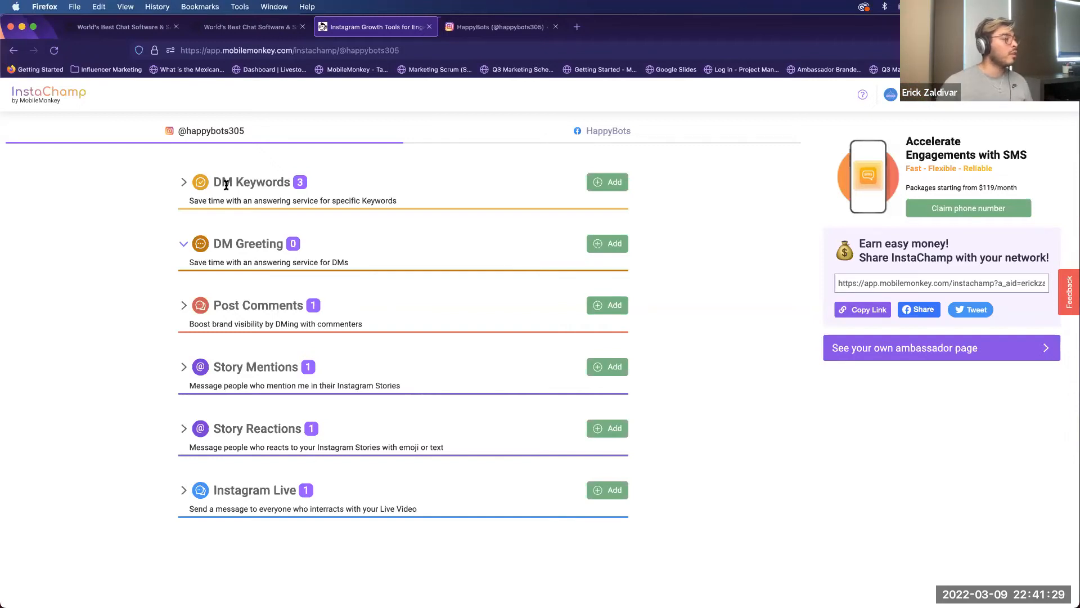
click(184, 183)
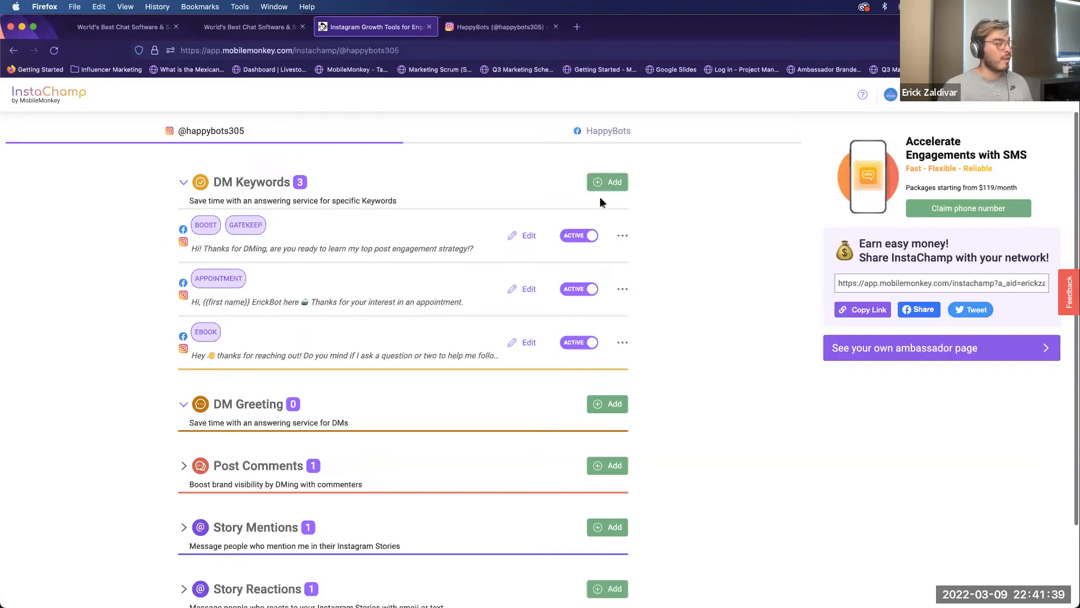
click(185, 182)
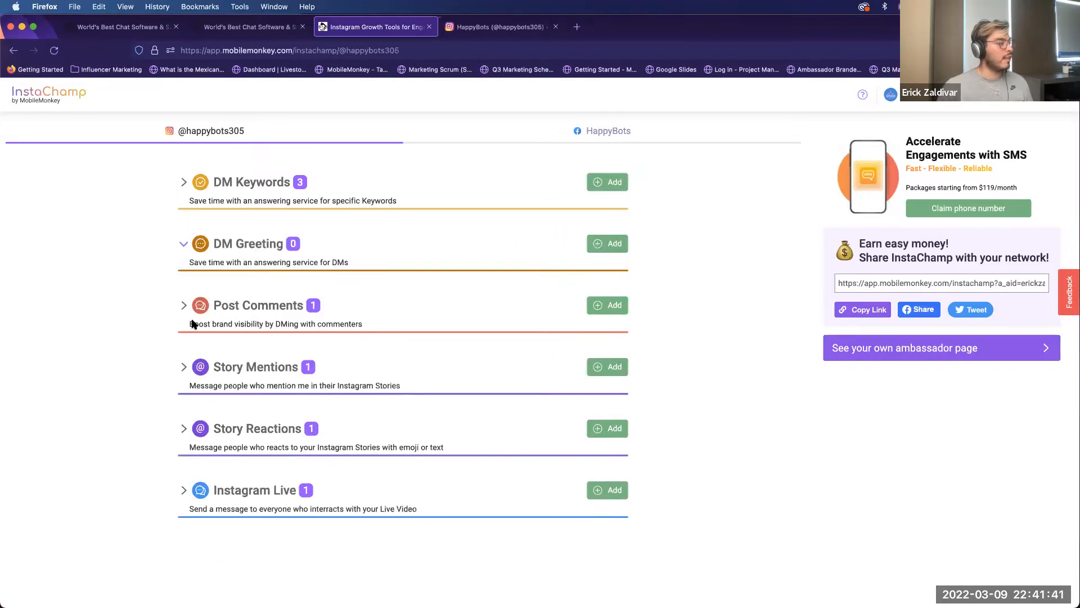
click(176, 189)
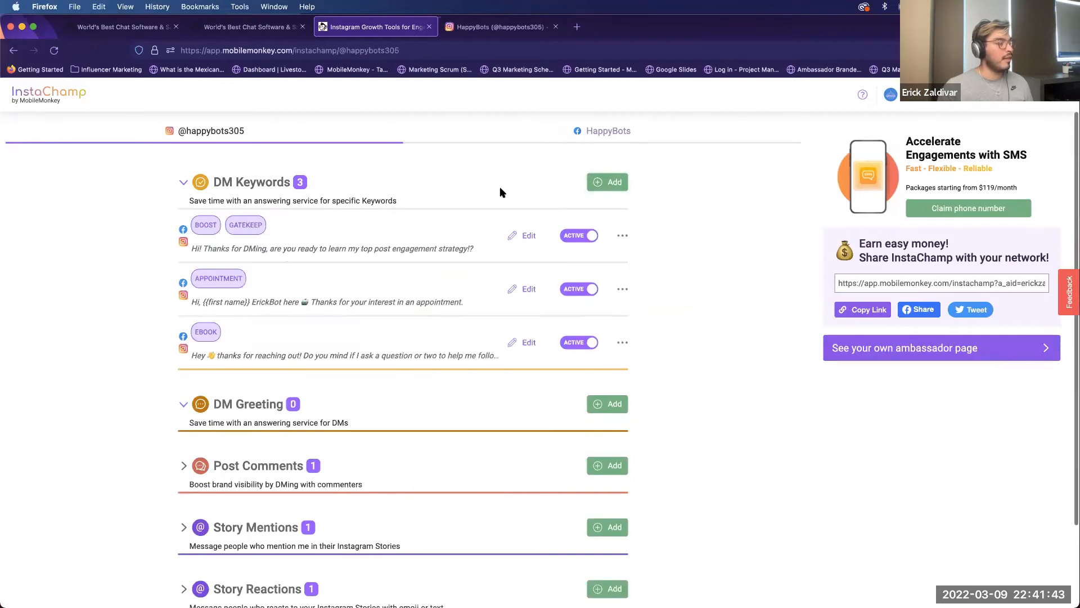
Add a new DM Keywords autoresponder with the keywords "test" and "test2" and continue to the response choices.
click(609, 185)
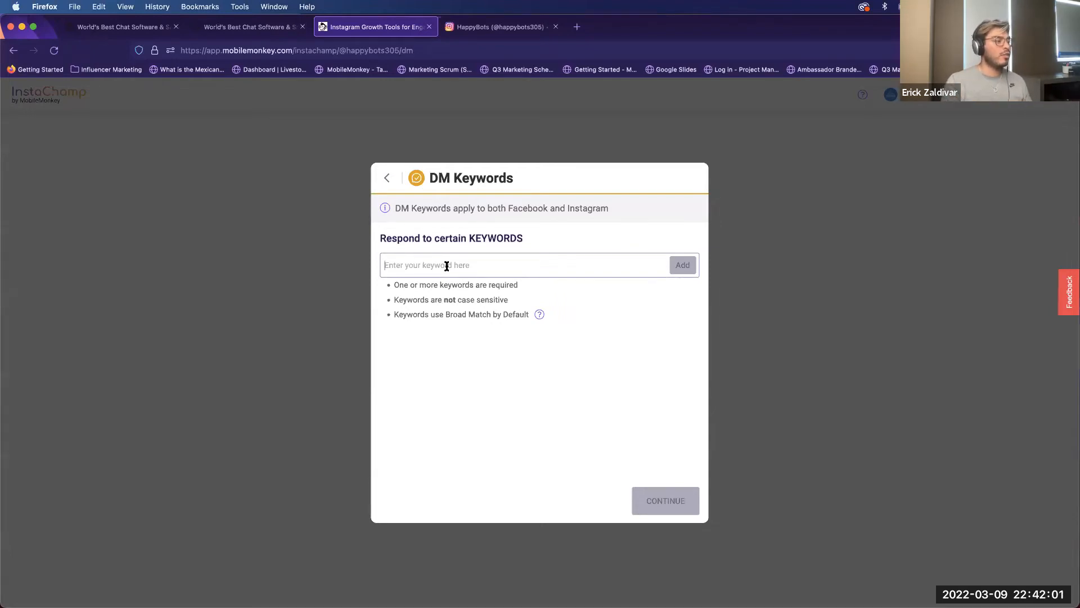
text(test)
click(690, 268)
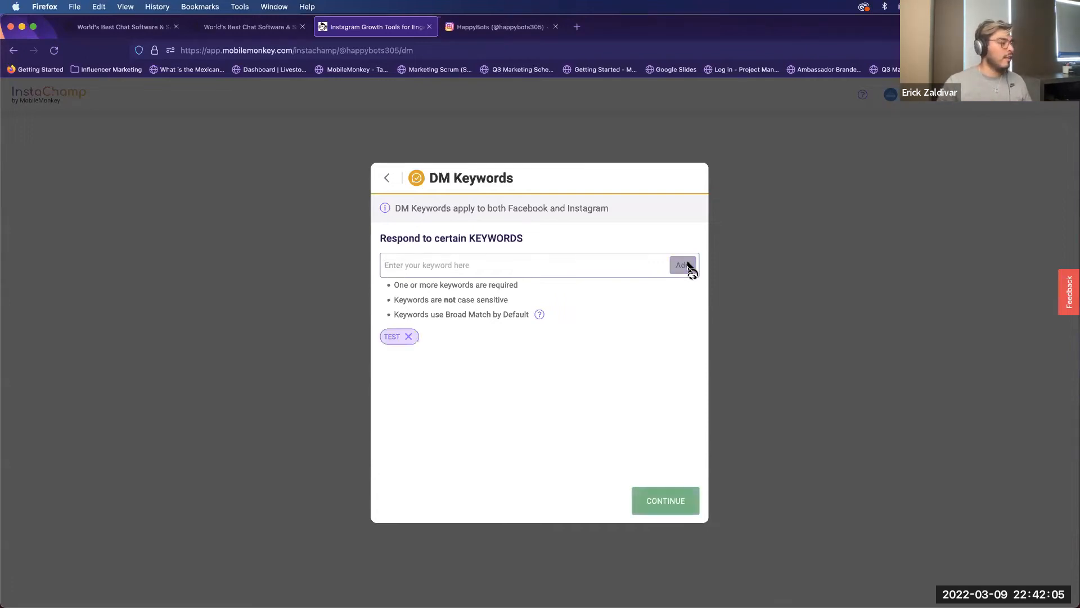
click(466, 269)
text(test2)
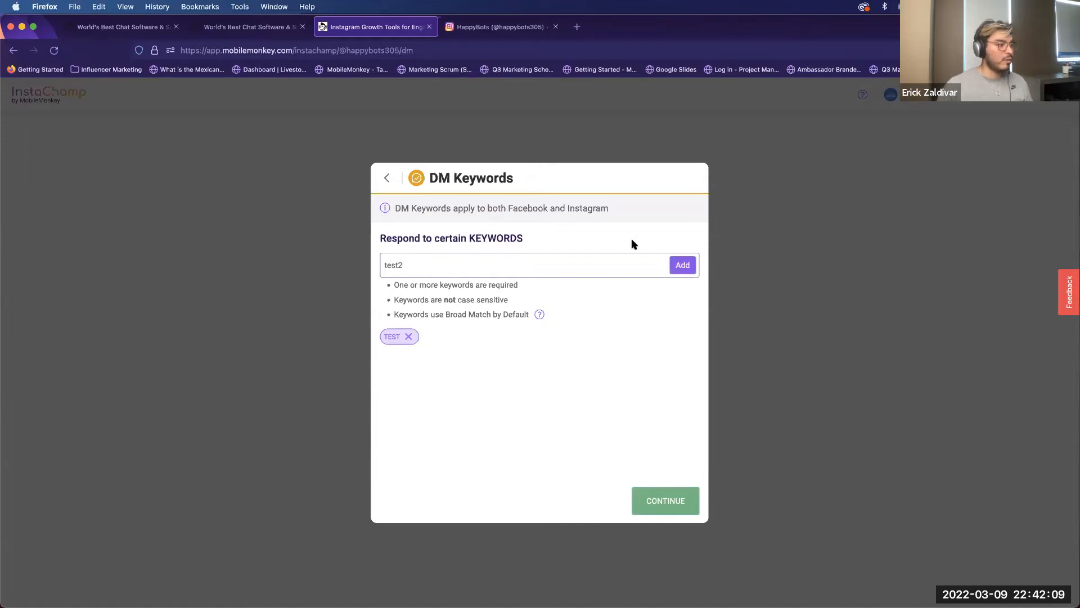
click(681, 266)
click(654, 494)
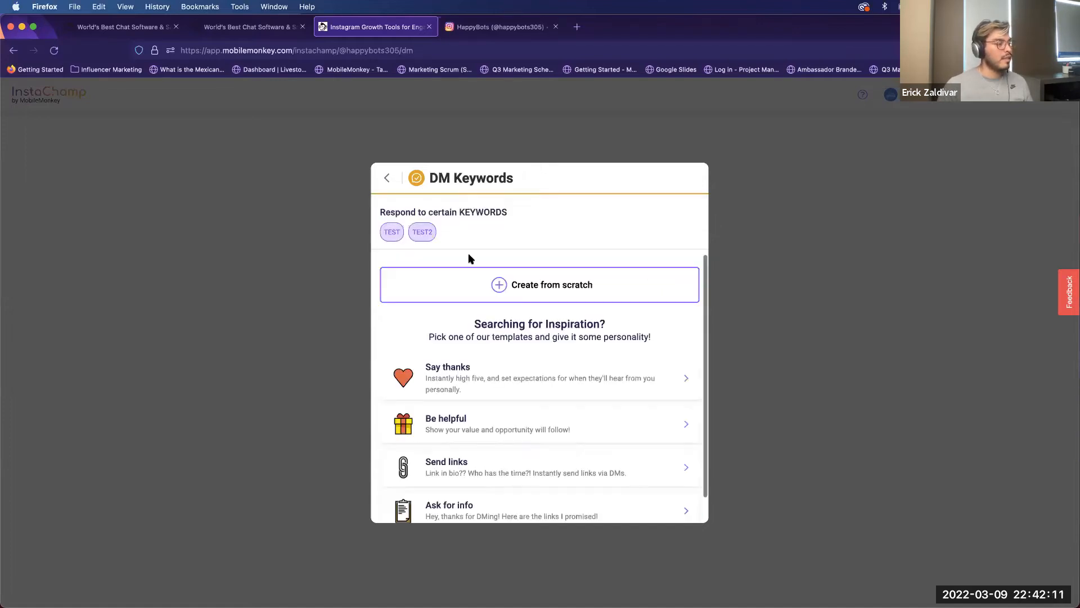
Review the response templates on offer and choose to create the keyword response from scratch.
scroll(493, 325, down, 1)
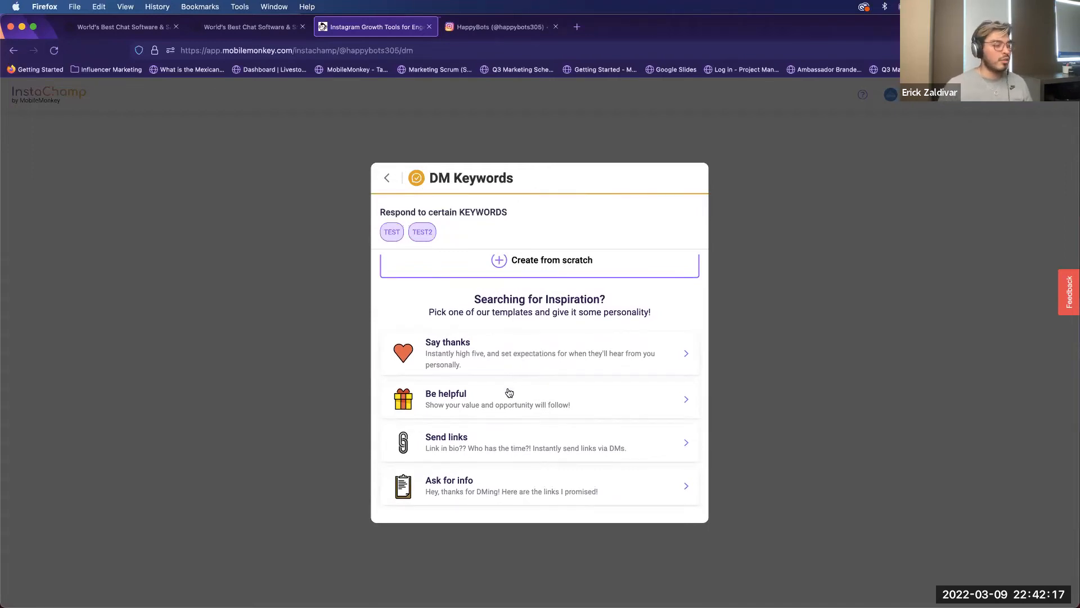
scroll(513, 393, up, 2)
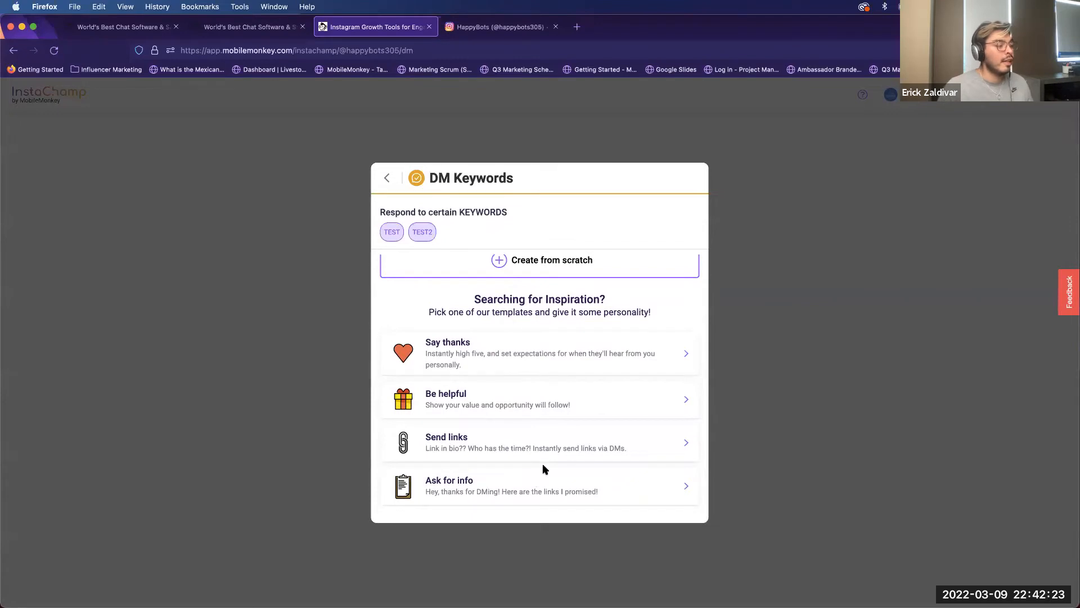
scroll(539, 436, up, 2)
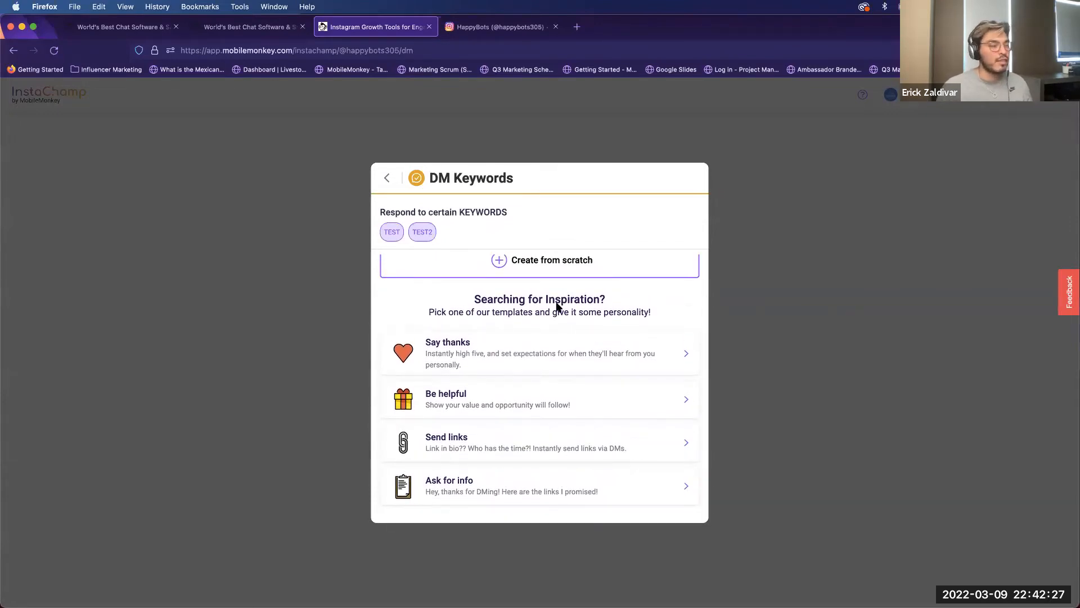
scroll(548, 306, up, 1)
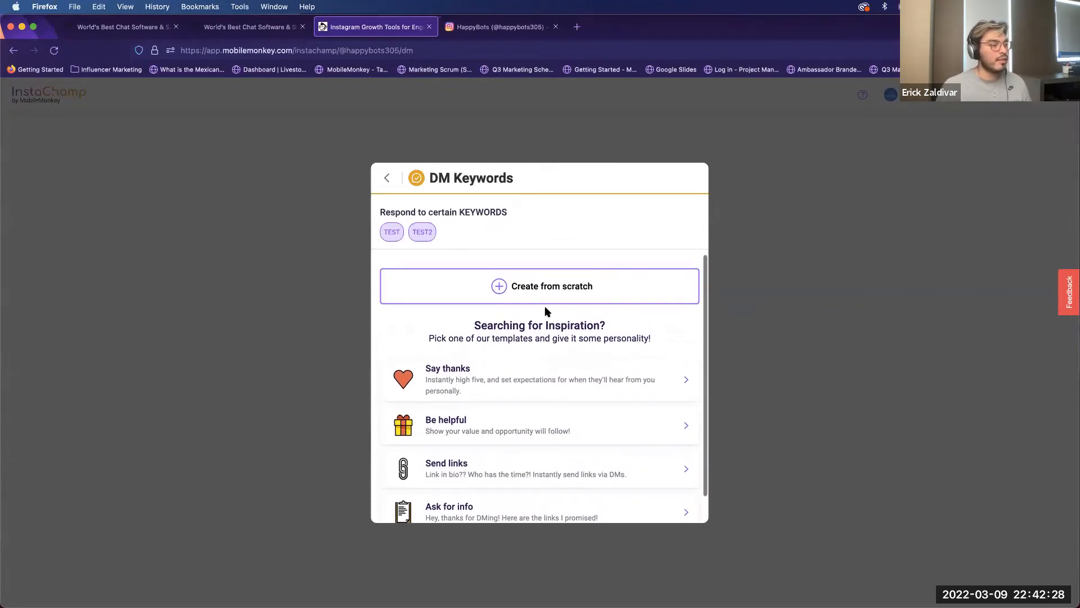
click(518, 289)
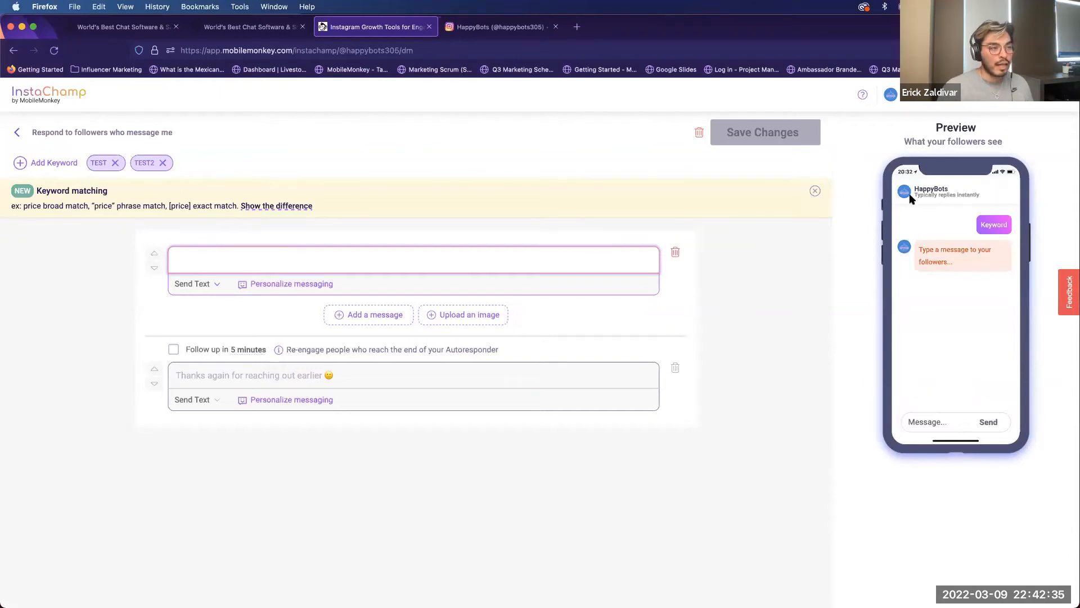
click(934, 217)
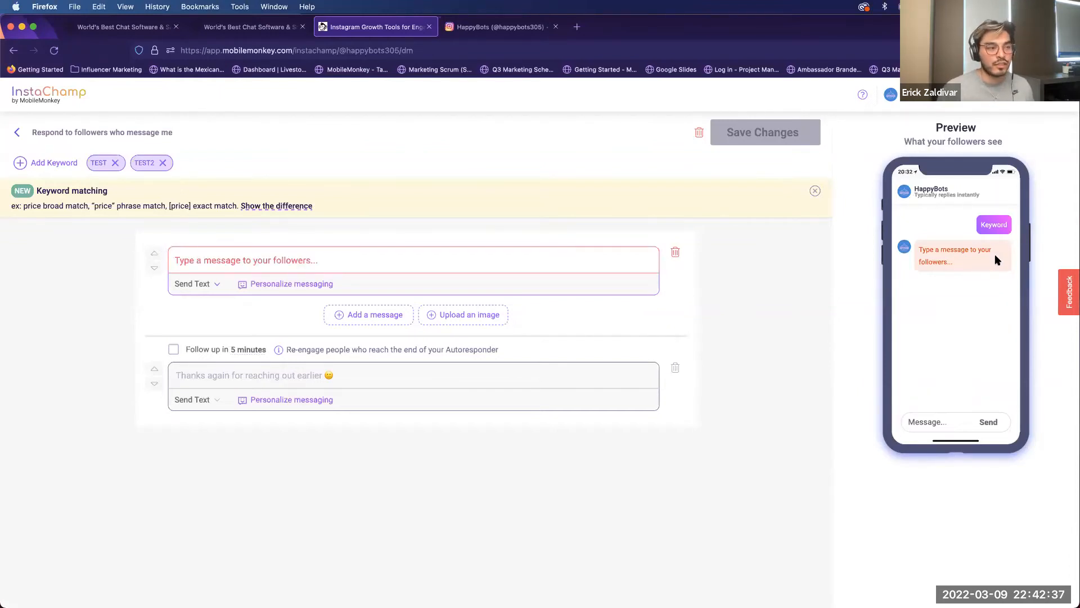
Write the first message: "Hello, thanks for reaching out, I'm excited to get to know you, can i ask some questions before we get started?".
click(462, 271)
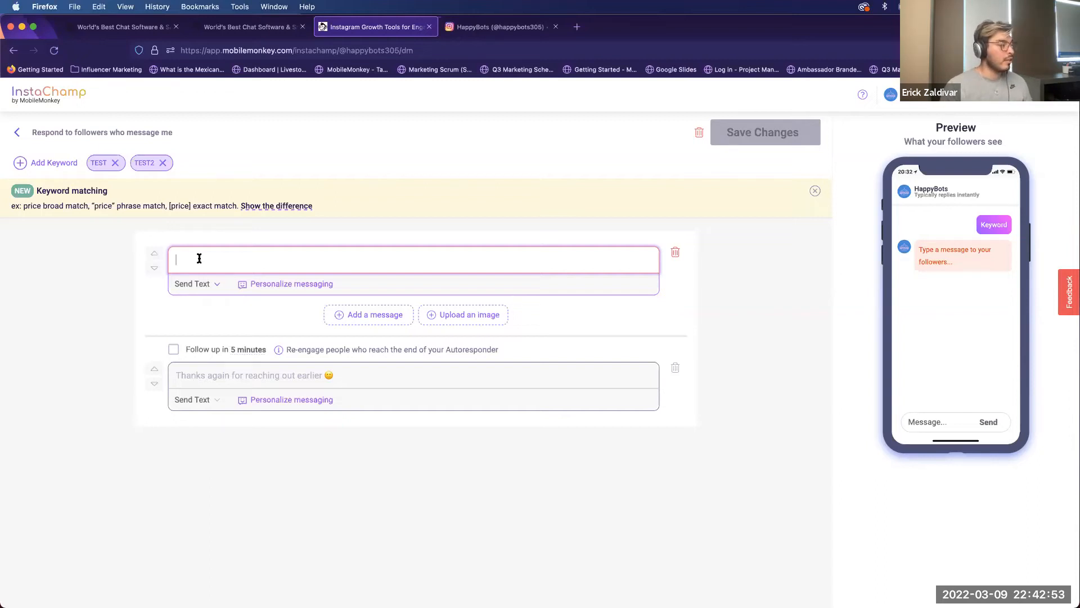
text(Hello, thanks for reaching out)
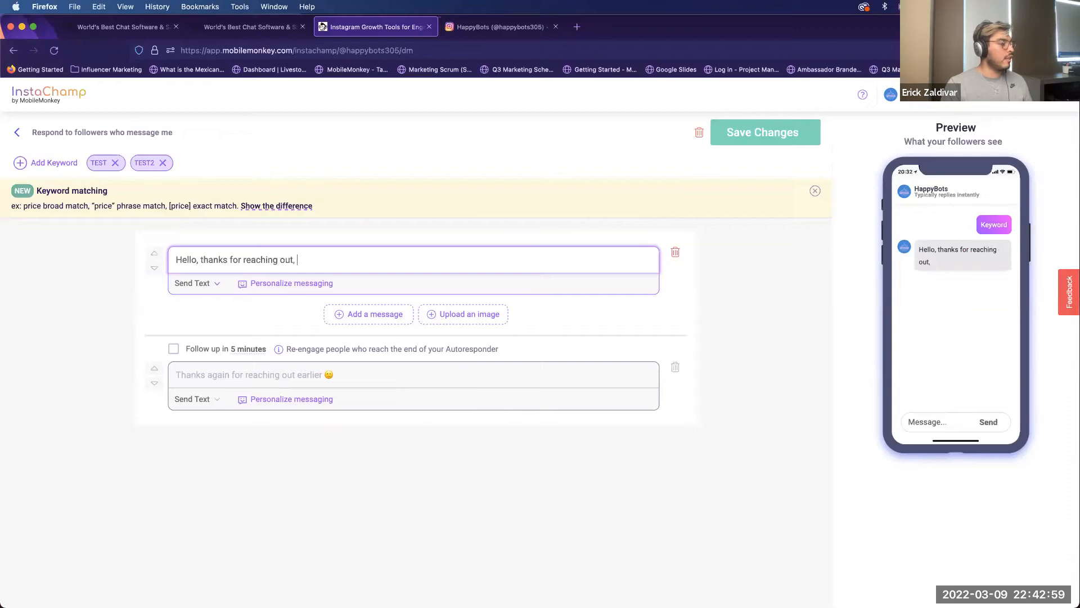
text(,)
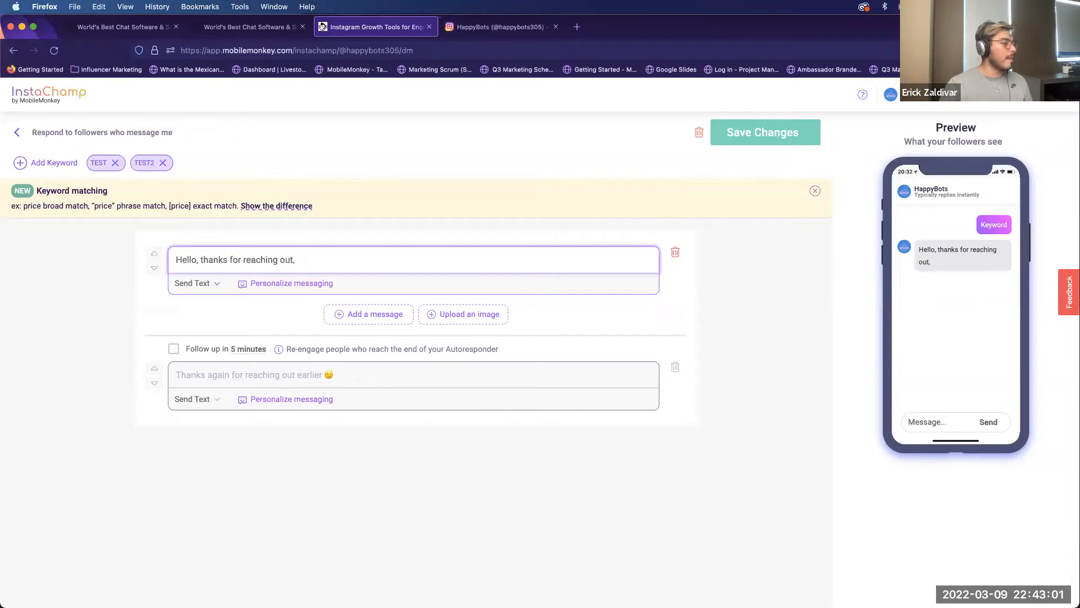
text( and)
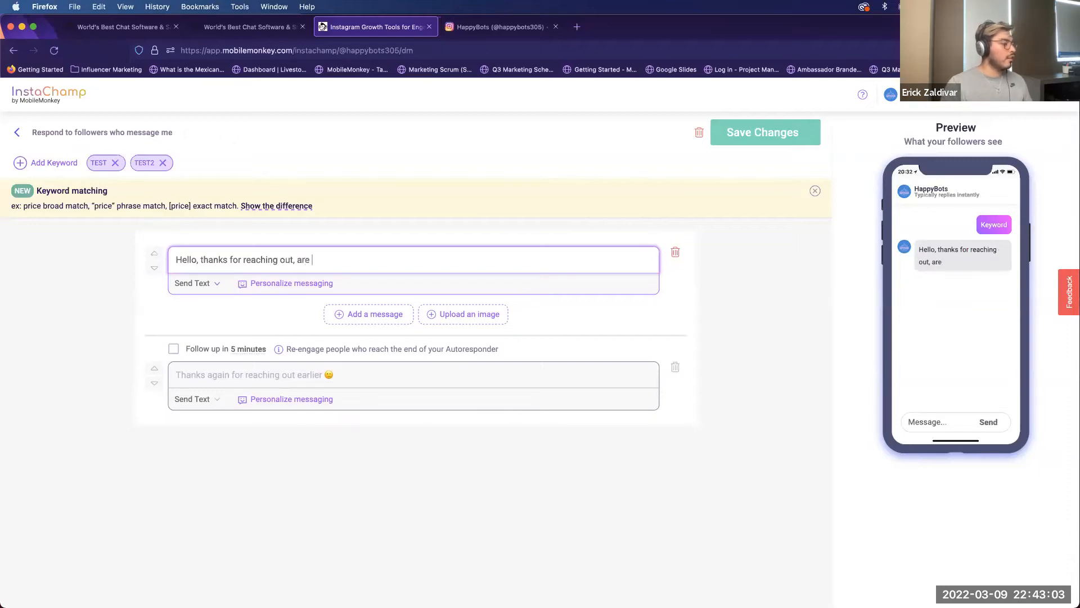
key(BackSpace)
key(BackSpace)
key(BackSpace)
text(I'm excited to)
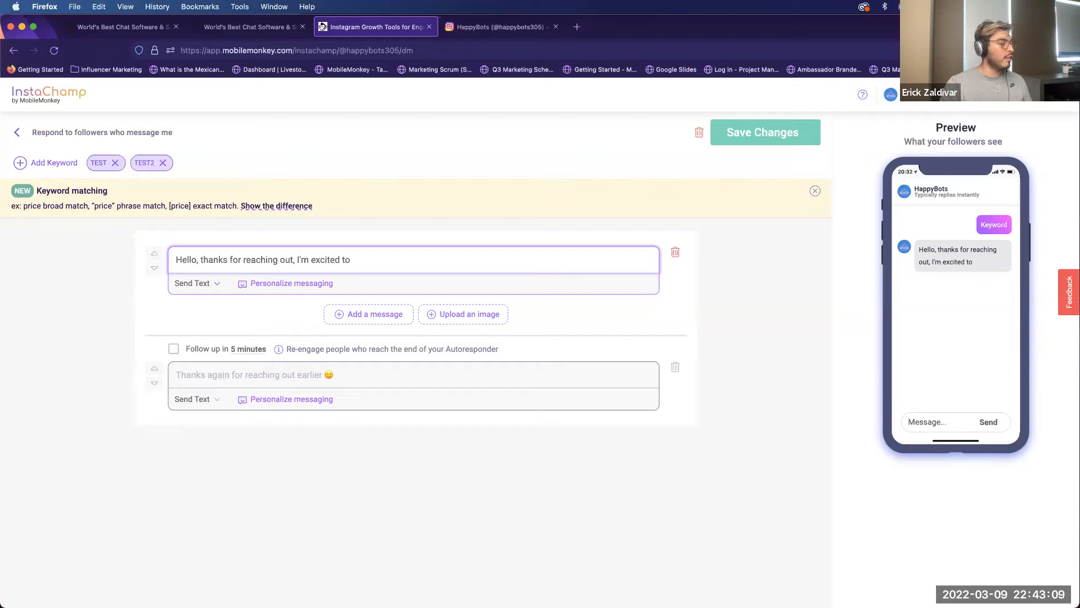
text( getge)
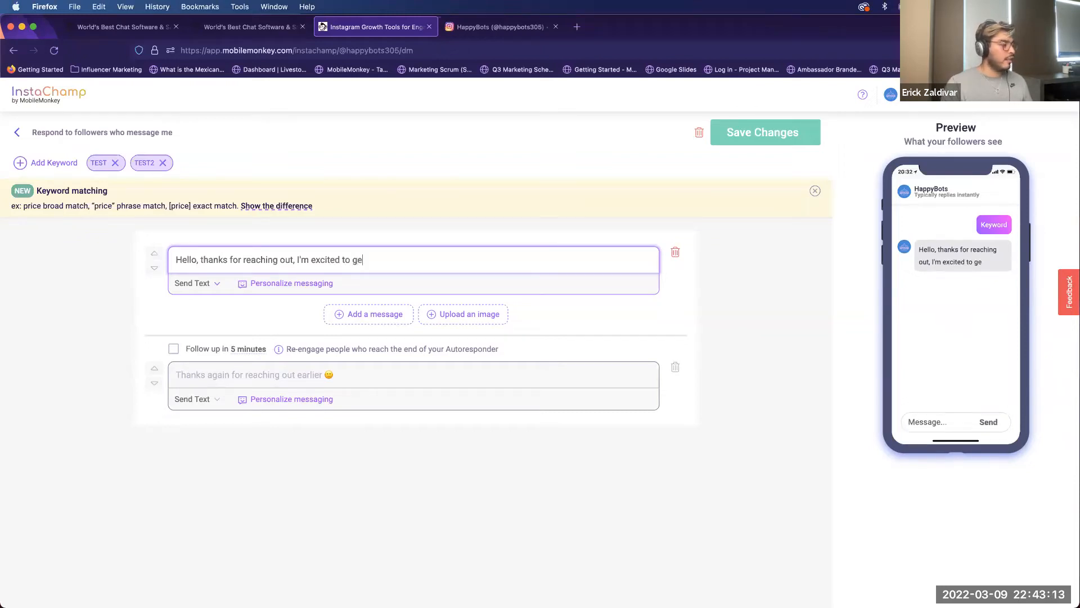
text(t to know you, can)
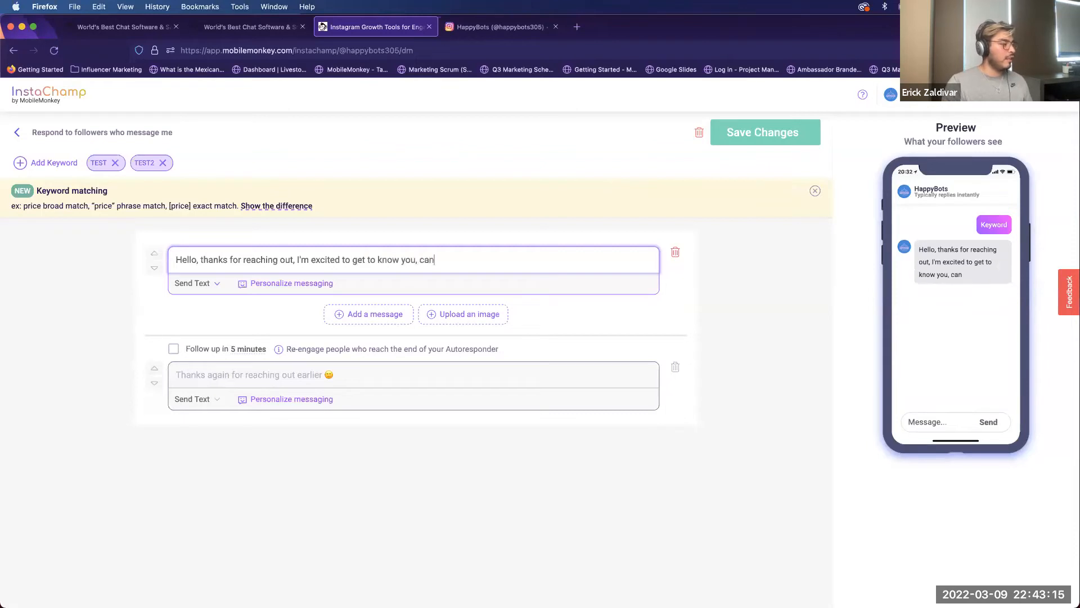
text( i ask some)
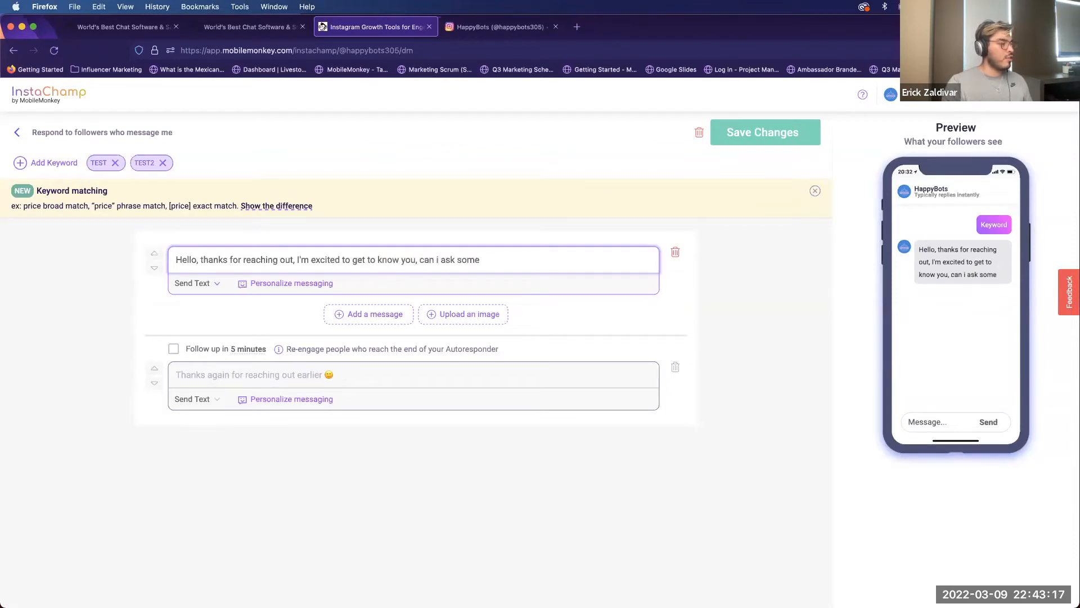
text( questions before )
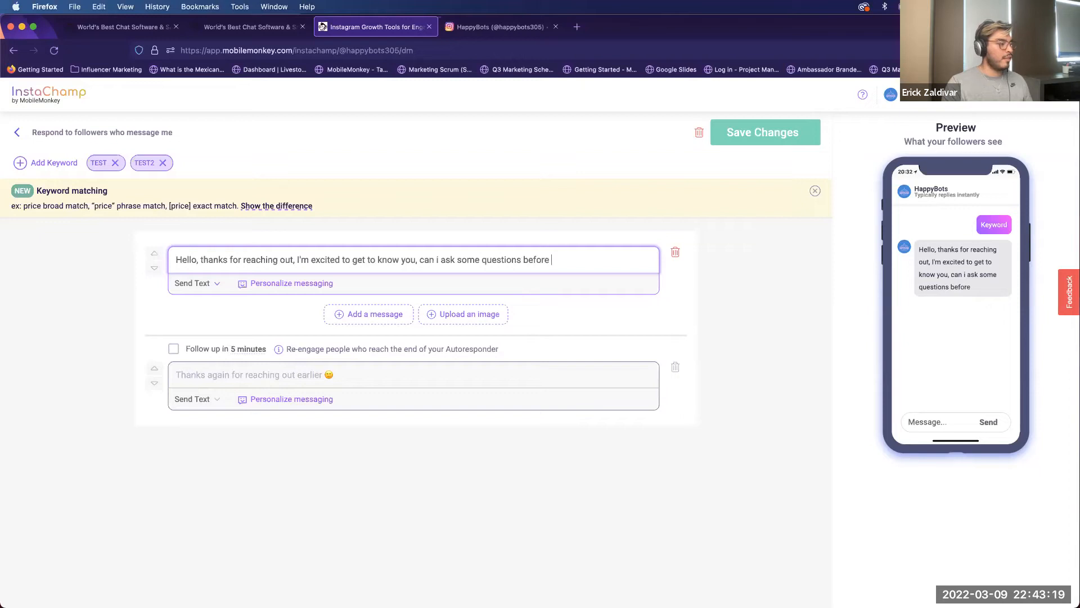
text(we get started?)
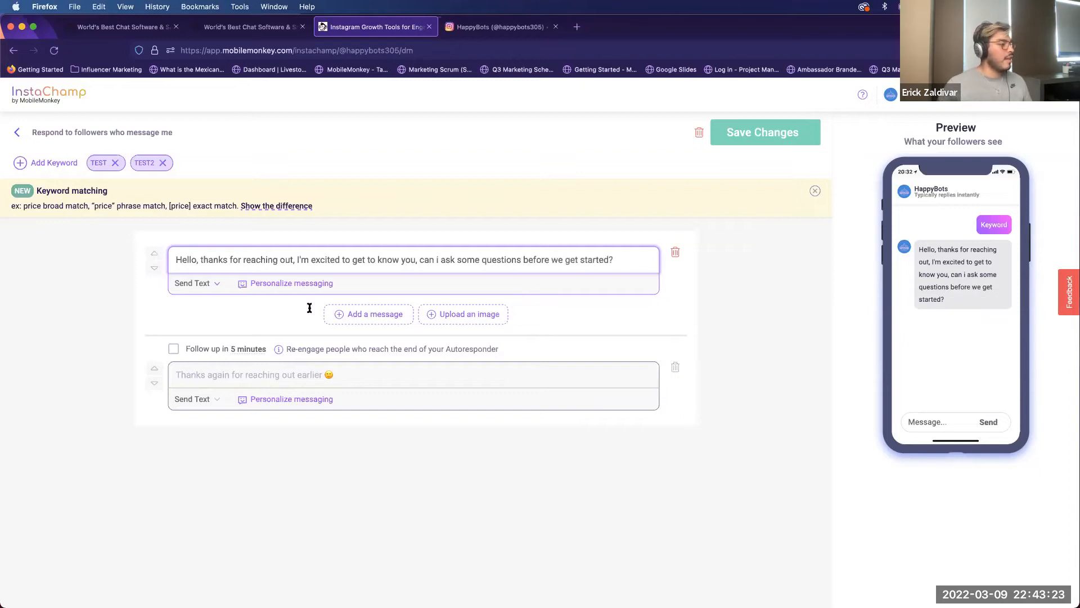
Add a second message and make it a question that followers answer by picking an option.
click(369, 314)
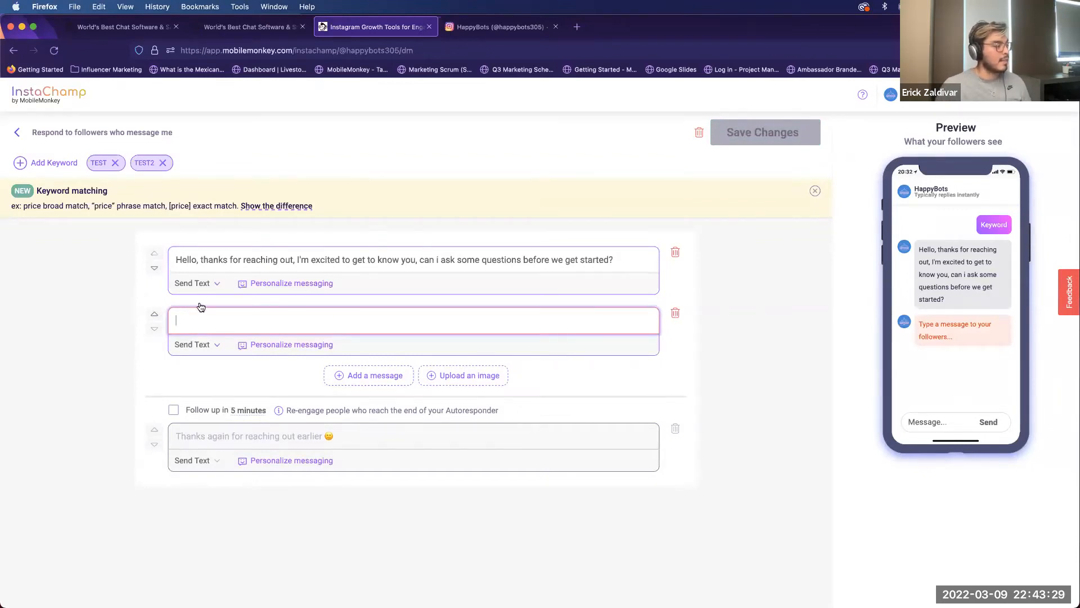
click(198, 345)
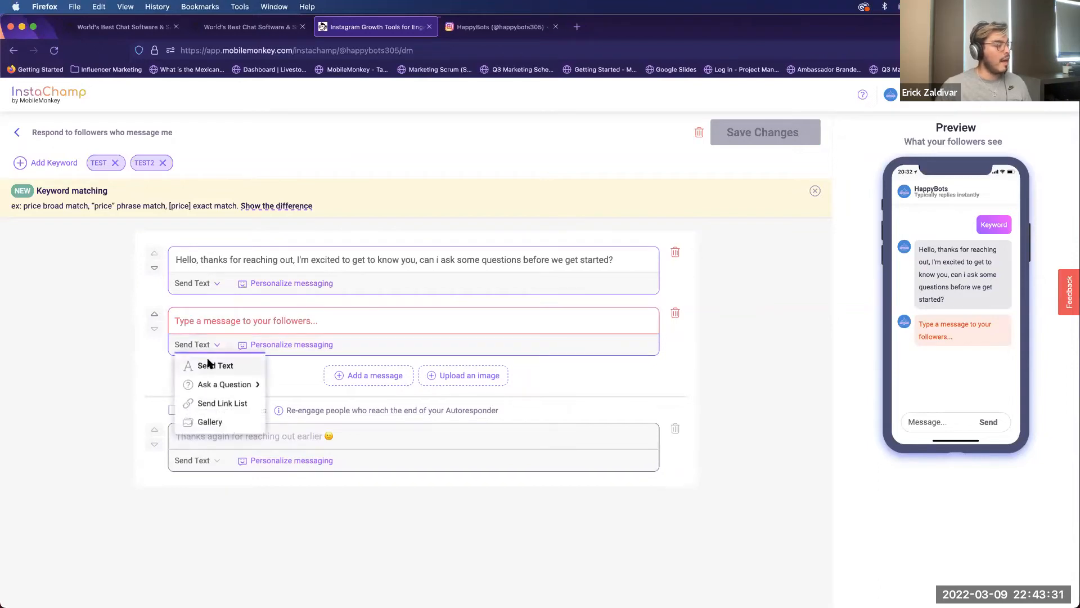
mouse_move(232, 383)
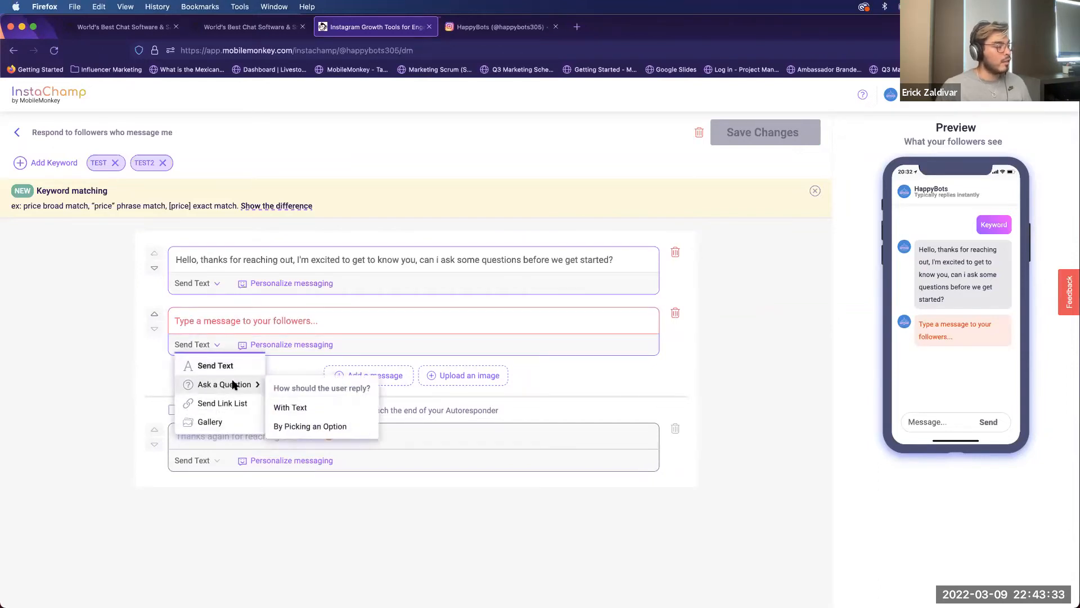
click(284, 425)
drag(228, 260, 596, 258)
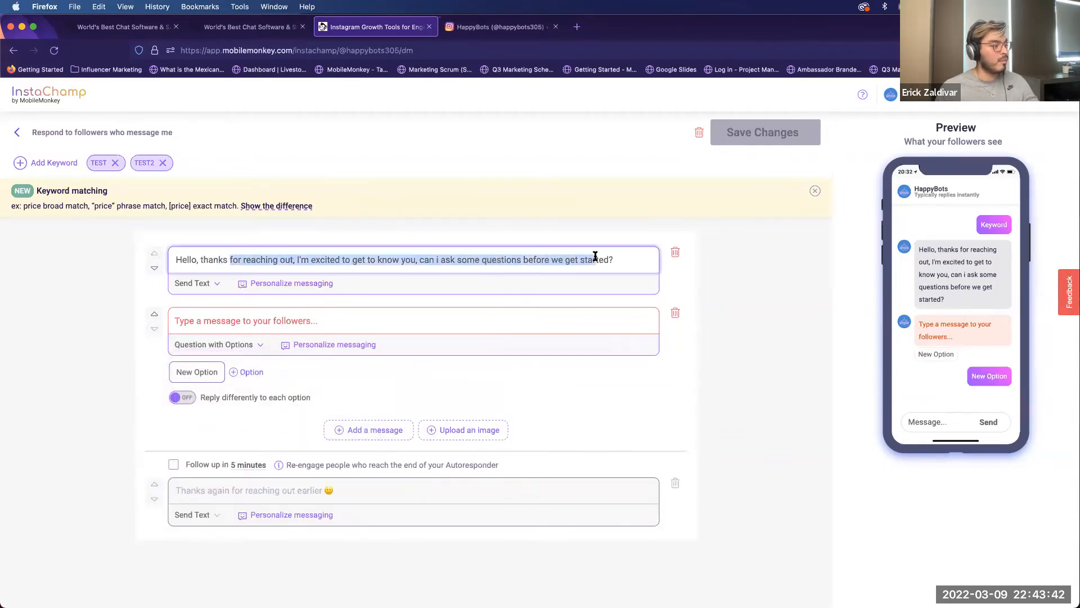
Write the second message's question: "Are you looking to book online, or by phone?".
click(246, 327)
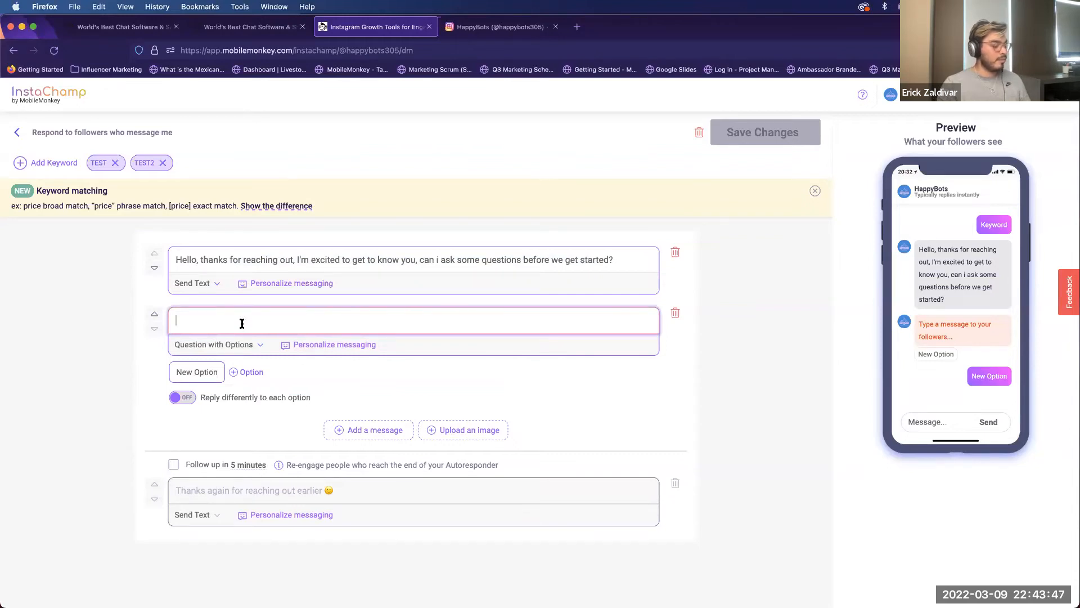
text(Are)
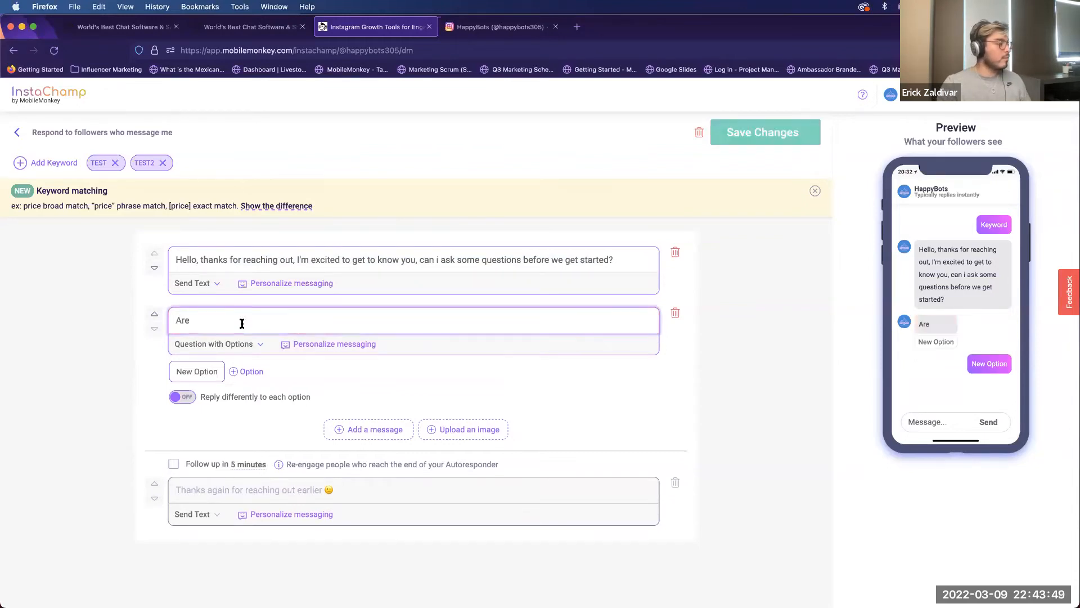
text( you looki)
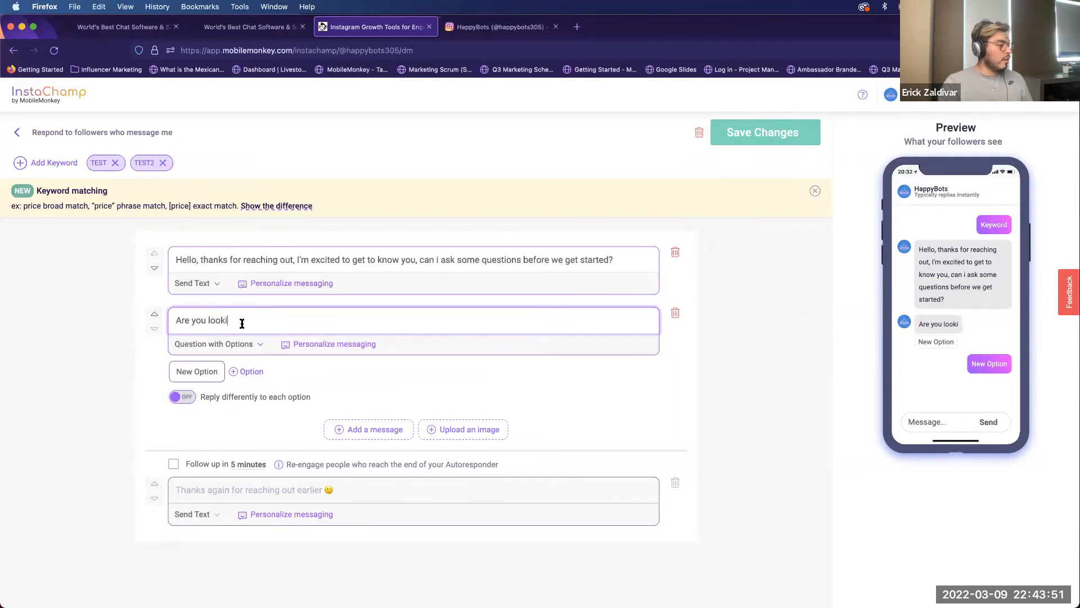
text(ng to book onl)
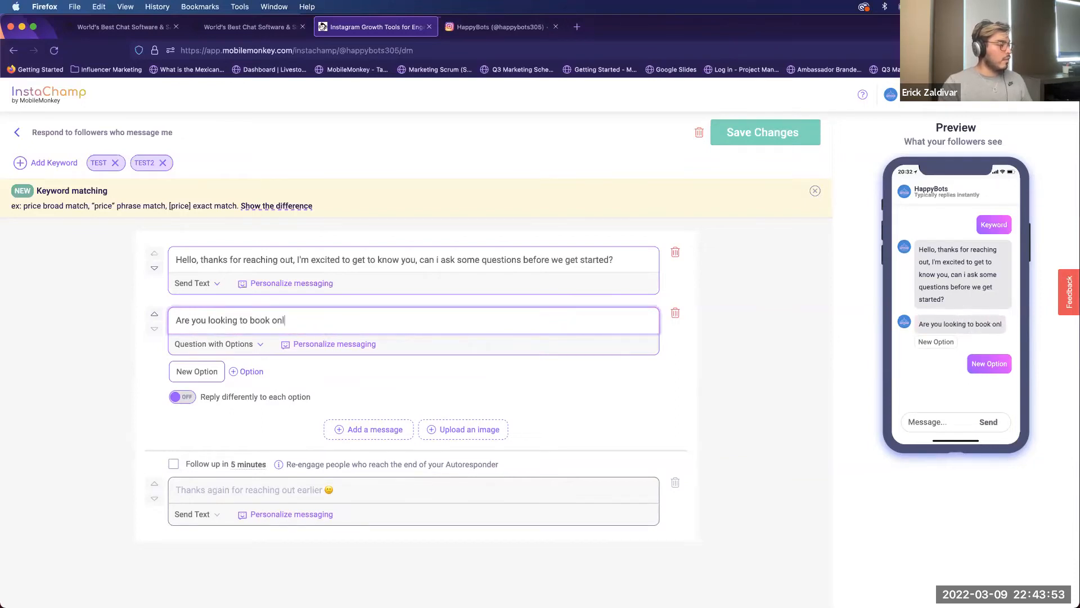
text(ine, or )
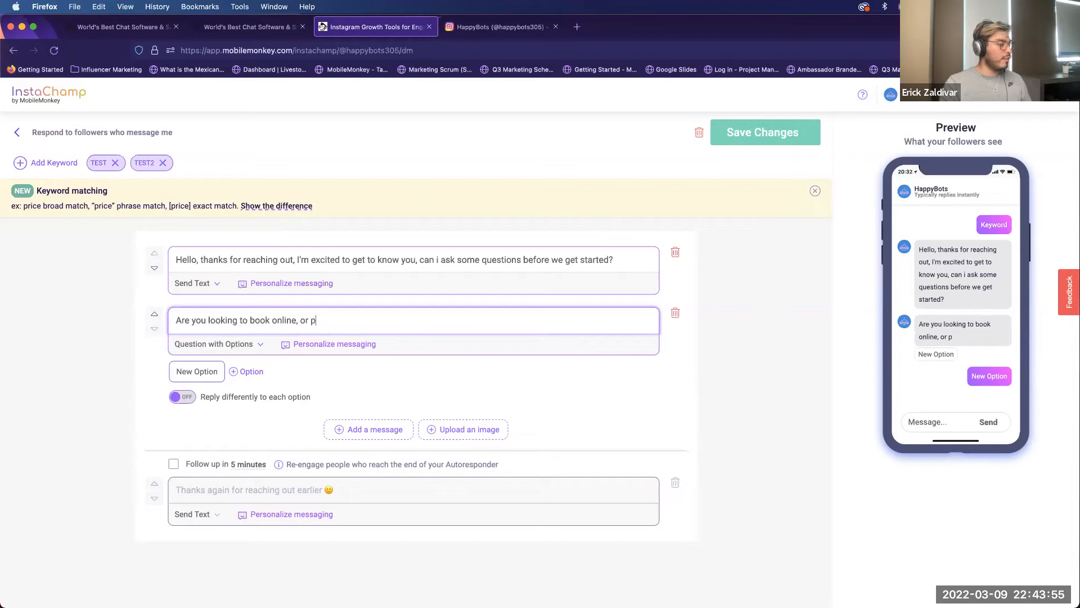
text(by phone?)
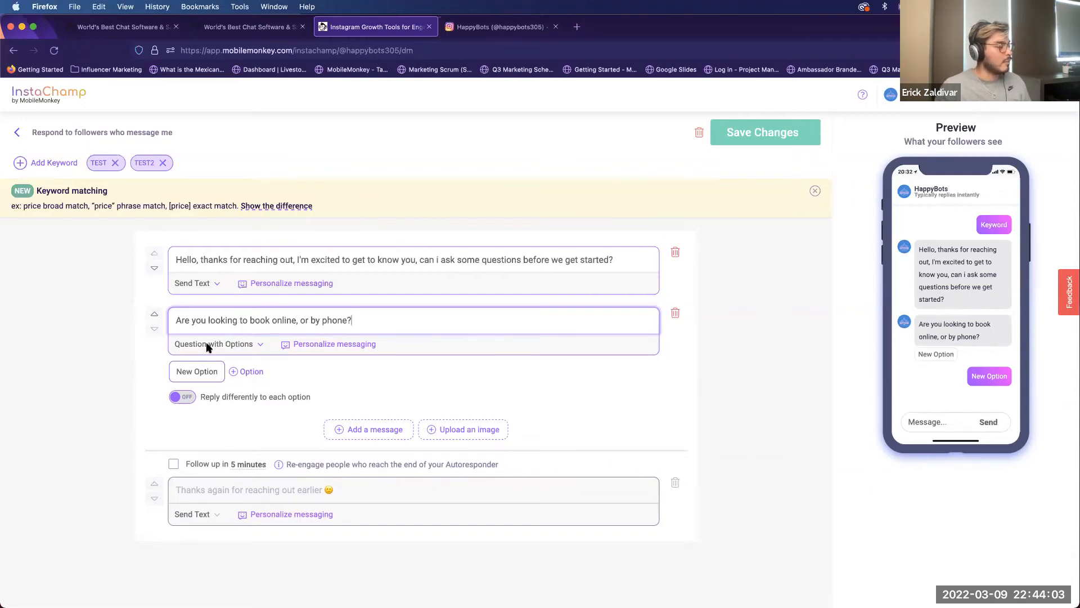
Give the booking question two answer options named "online" and "by phone".
click(205, 368)
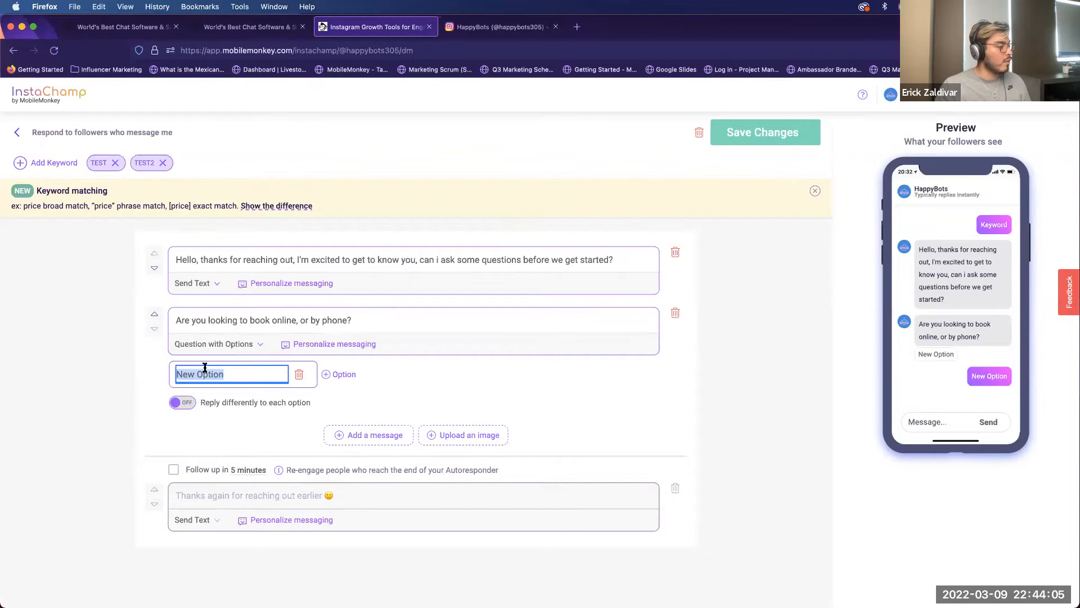
text(online)
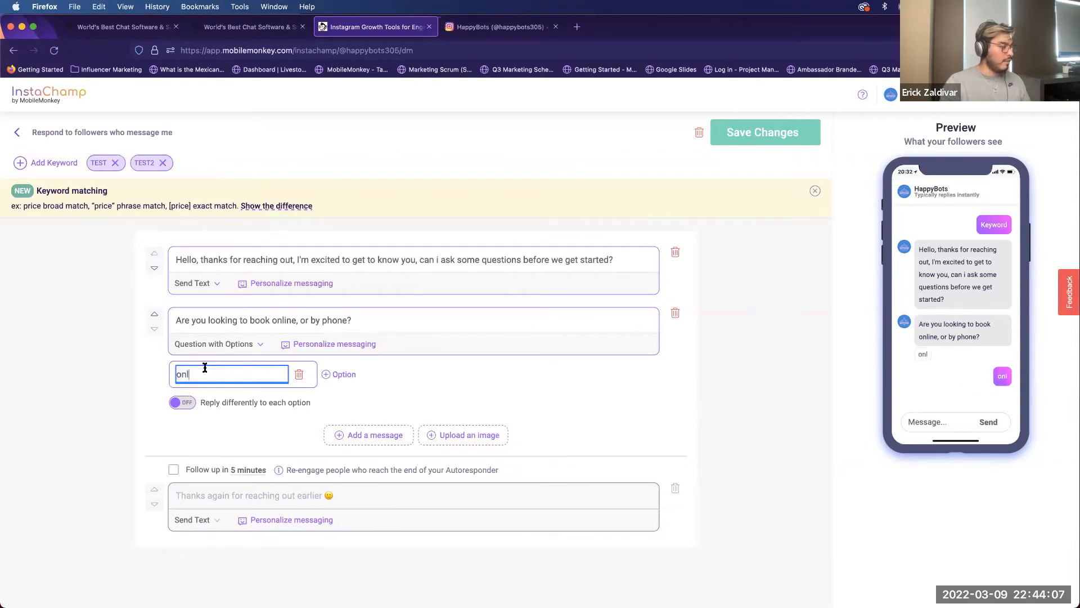
click(352, 378)
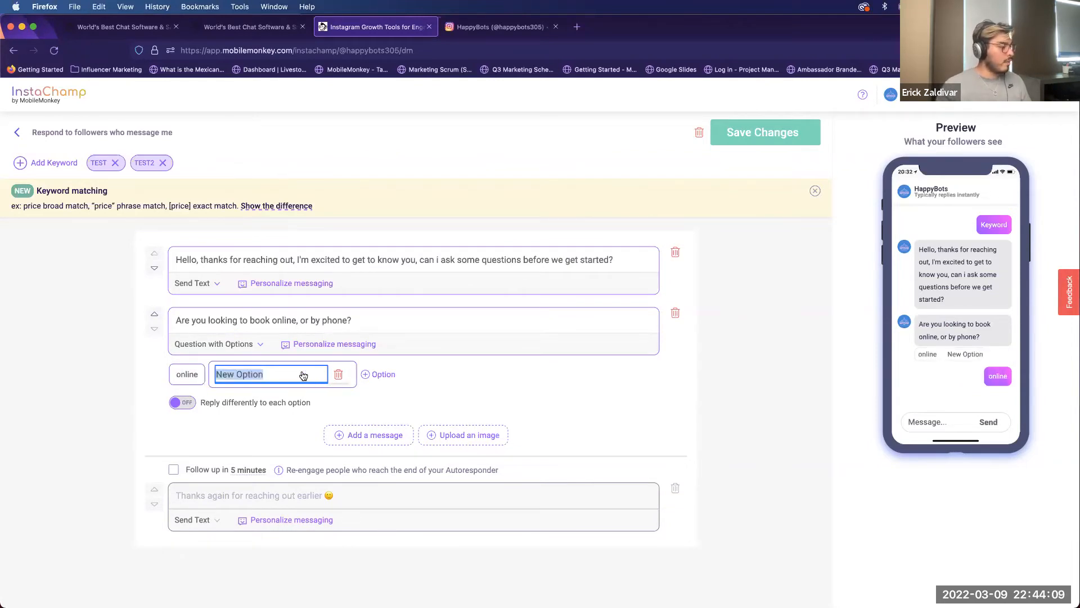
text(by phone)
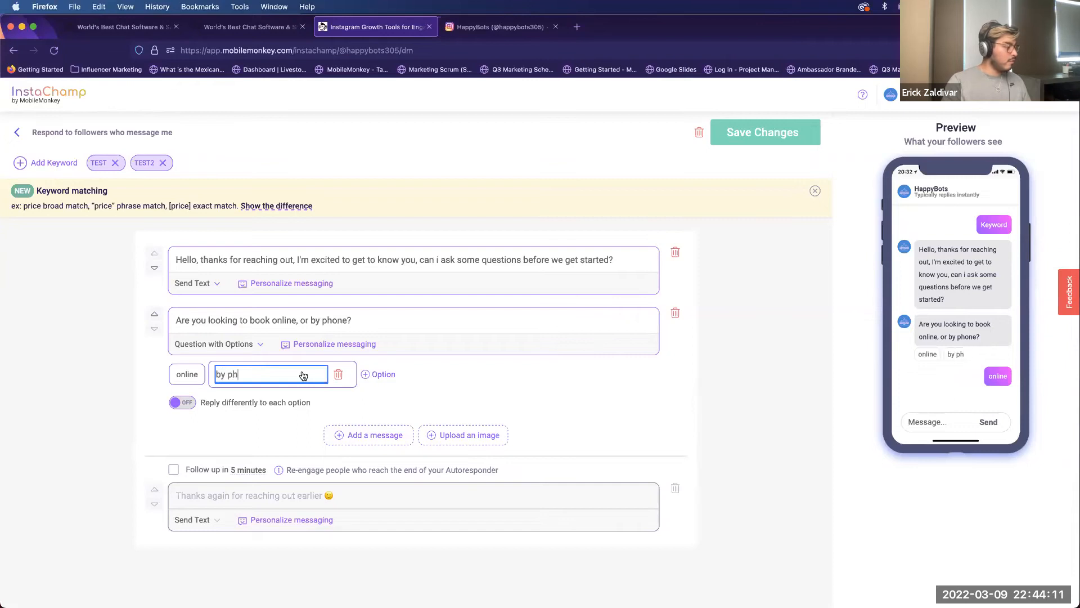
click(194, 390)
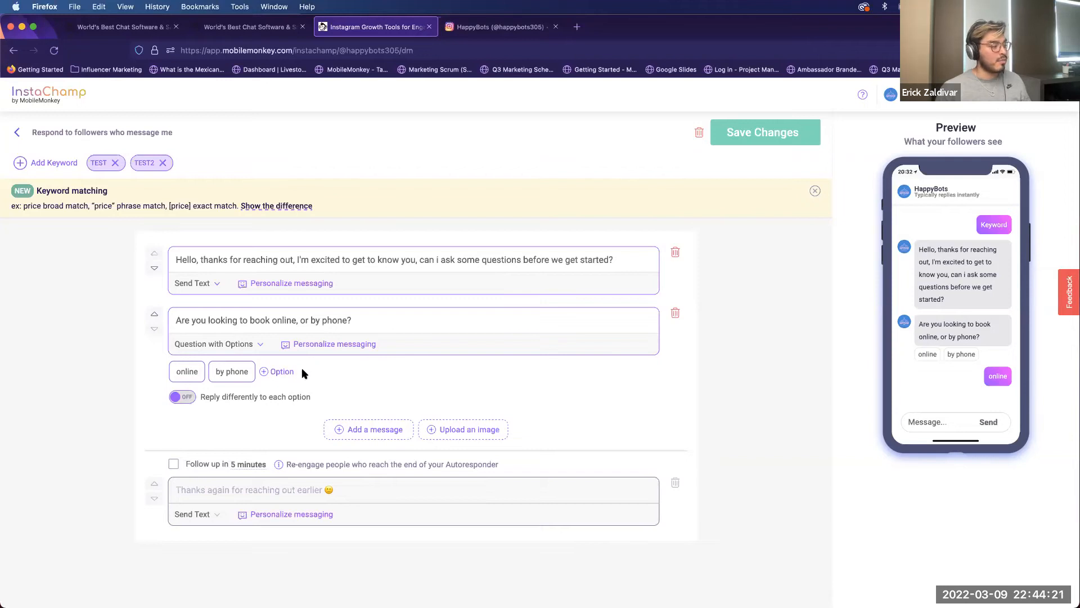
click(184, 374)
click(335, 374)
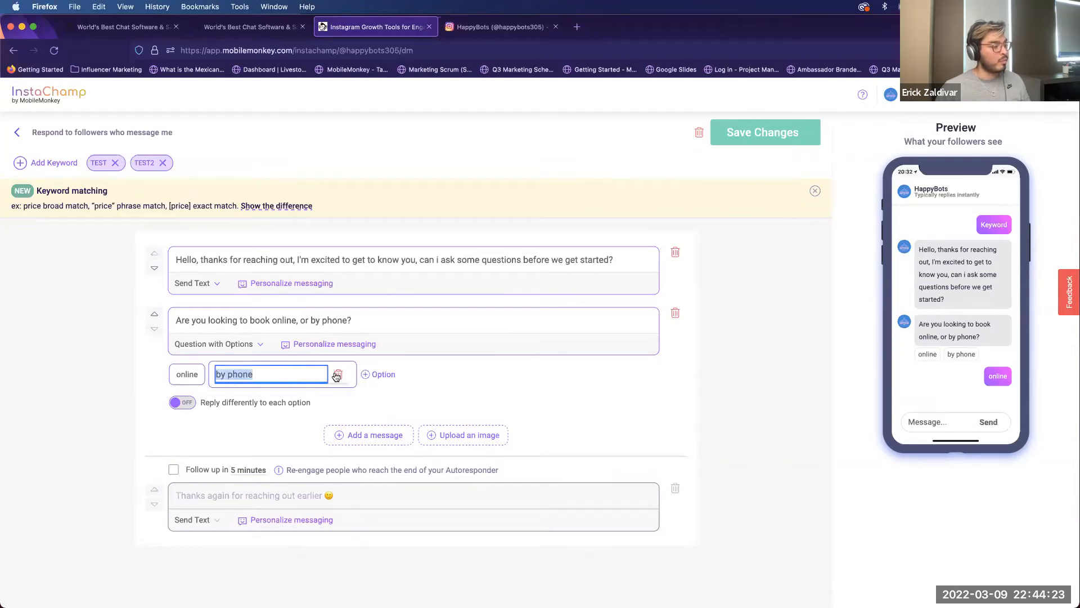
click(183, 376)
key(Tab)
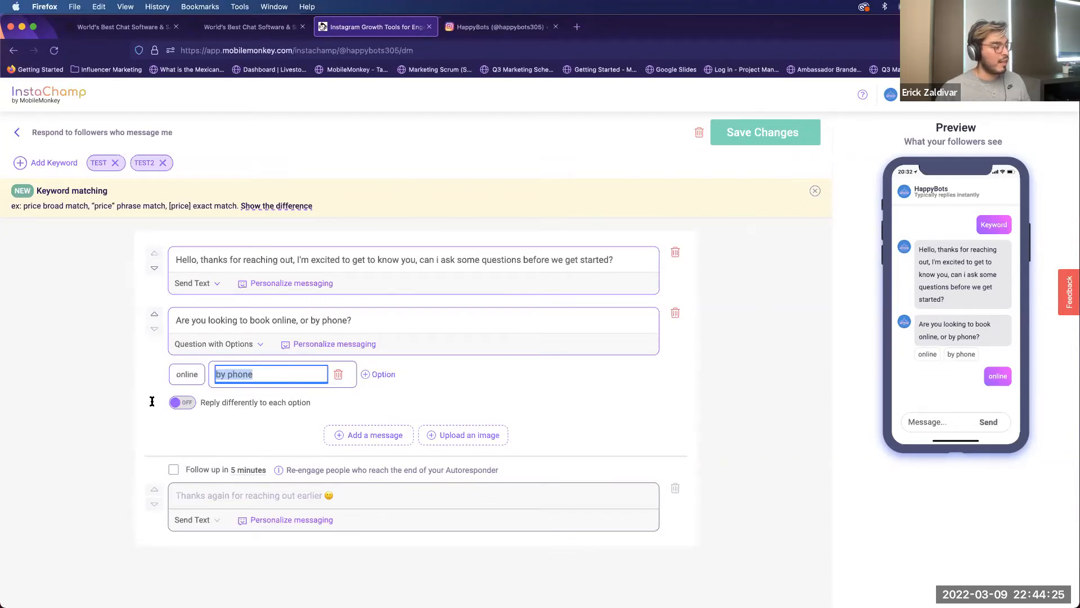
Turn on different replies for each option and add a link list message to the "online" branch.
click(174, 402)
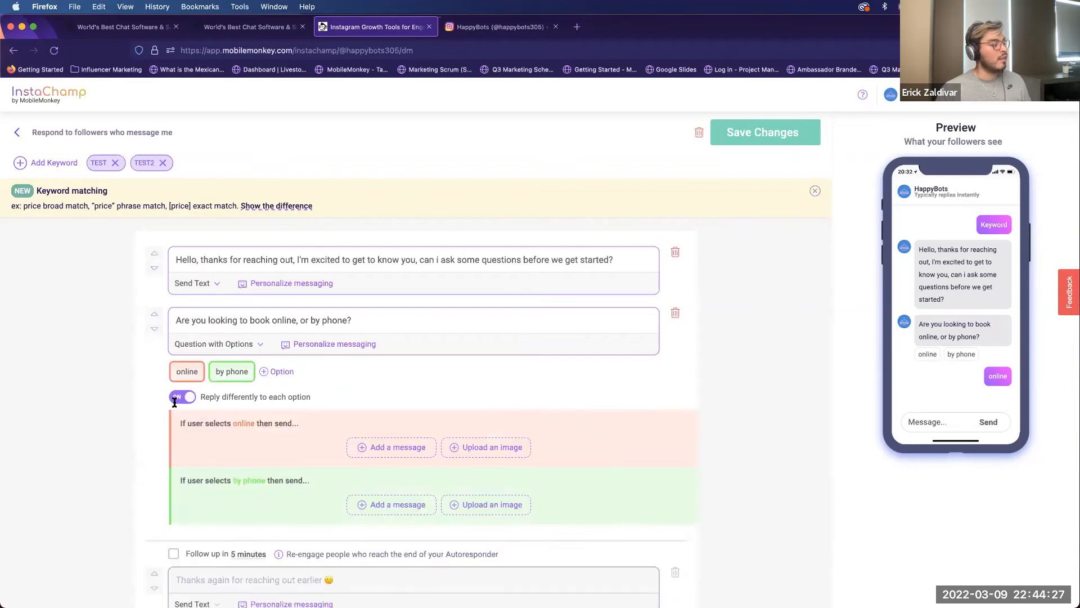
scroll(189, 427, down, 1)
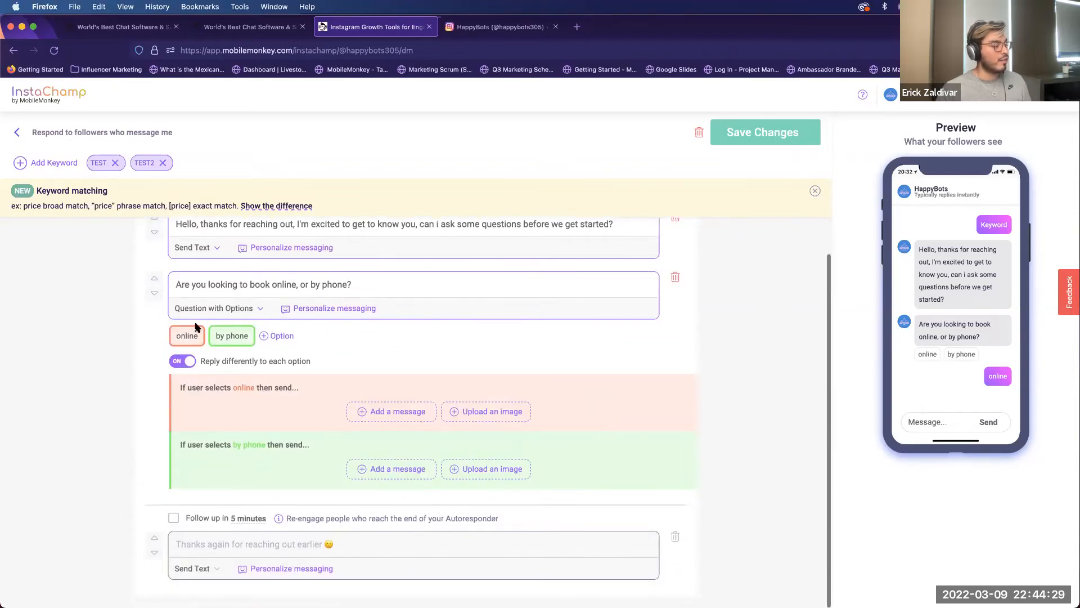
click(369, 417)
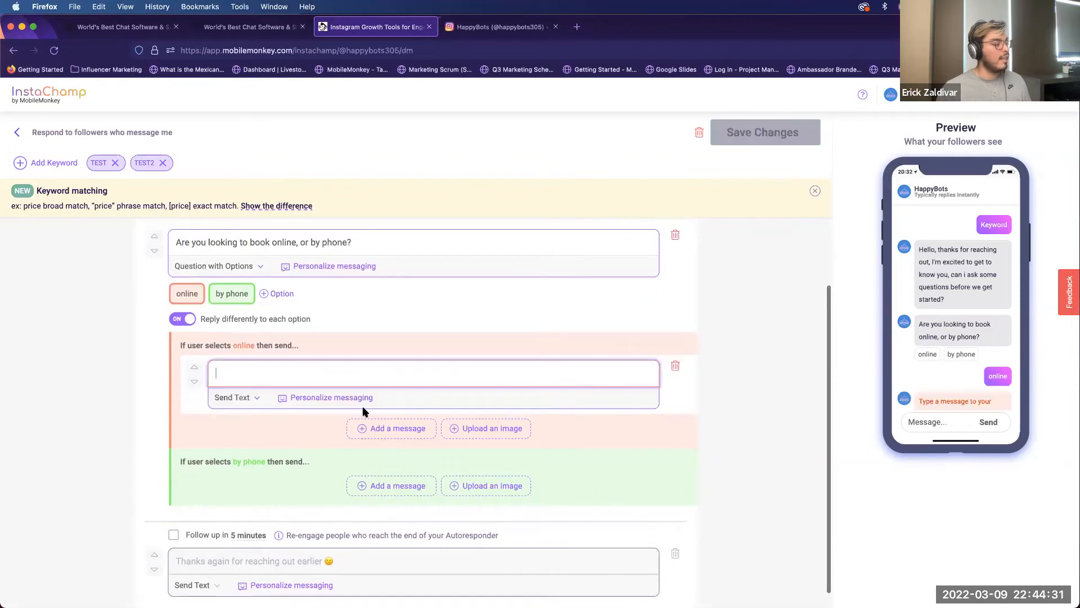
click(242, 398)
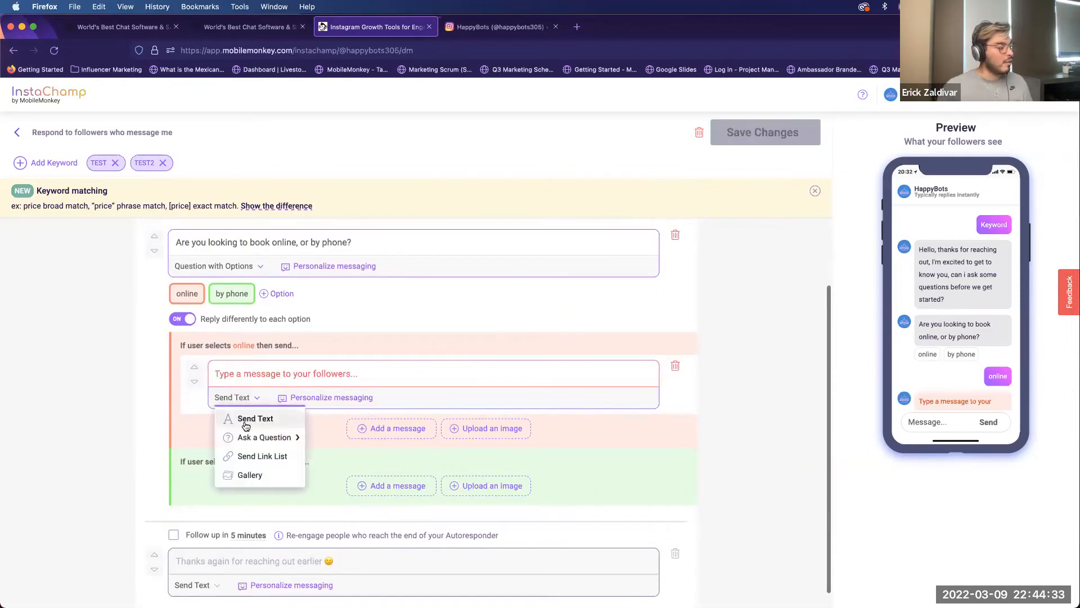
click(243, 458)
Write the "online" branch message: "hello, here you can find the link to book online. hope to see you soon!".
click(310, 377)
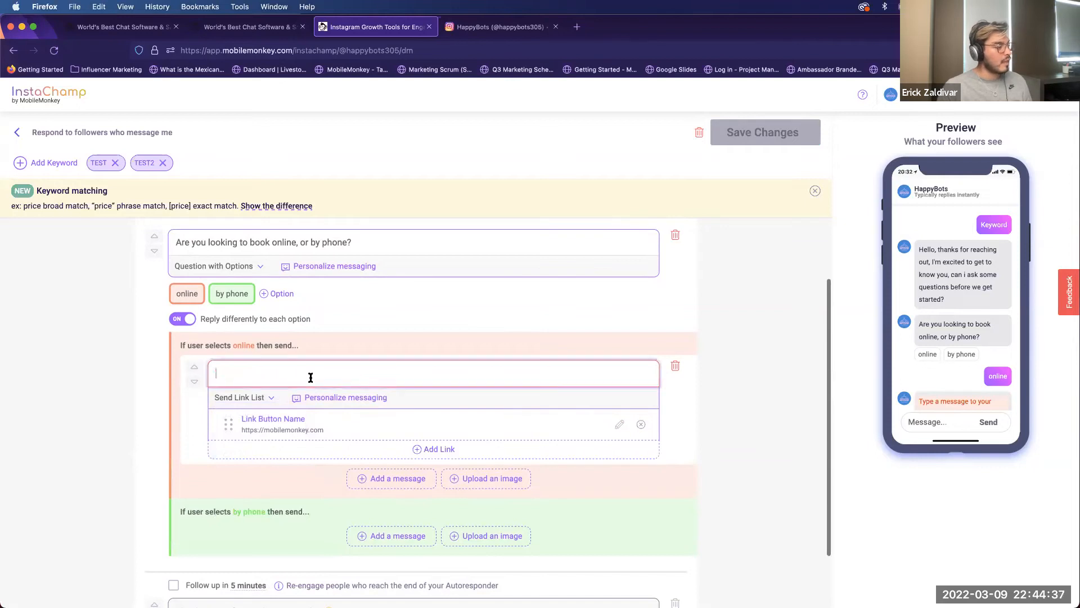
text(hello, )
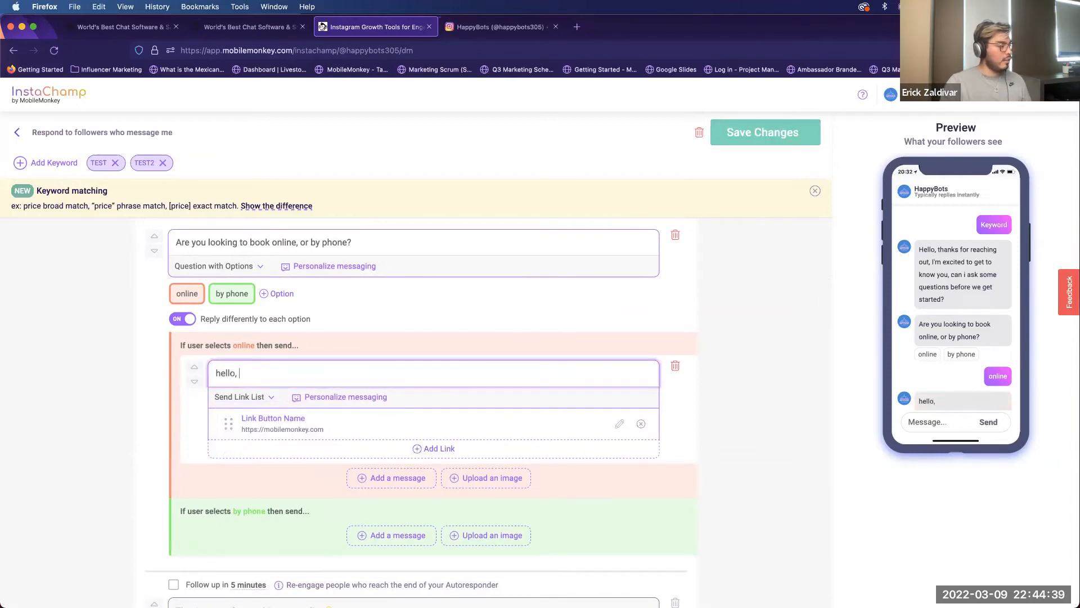
text(here you can find the link to)
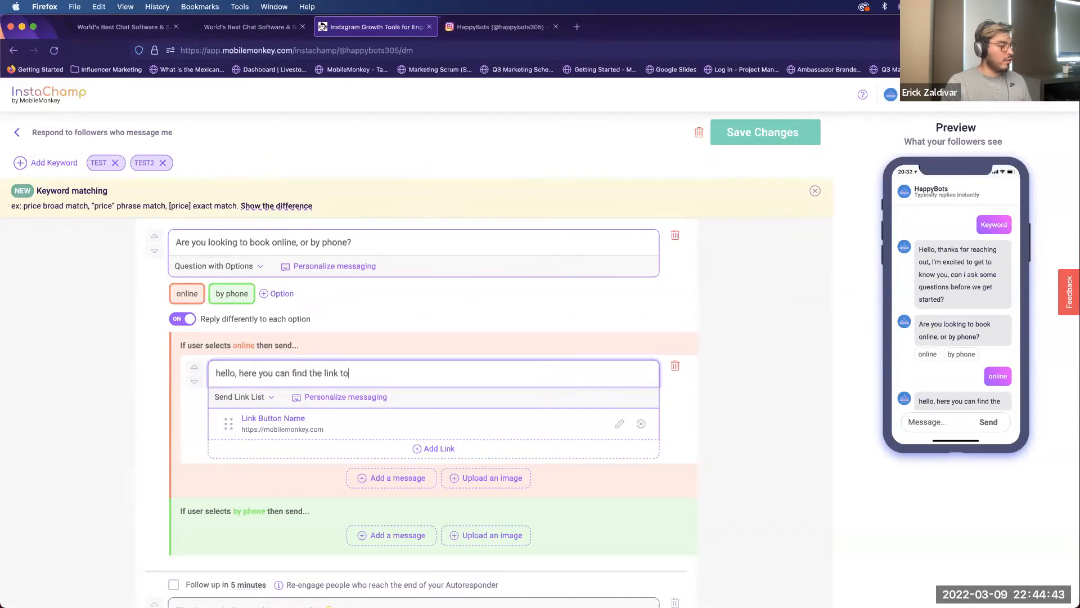
text( book online. )
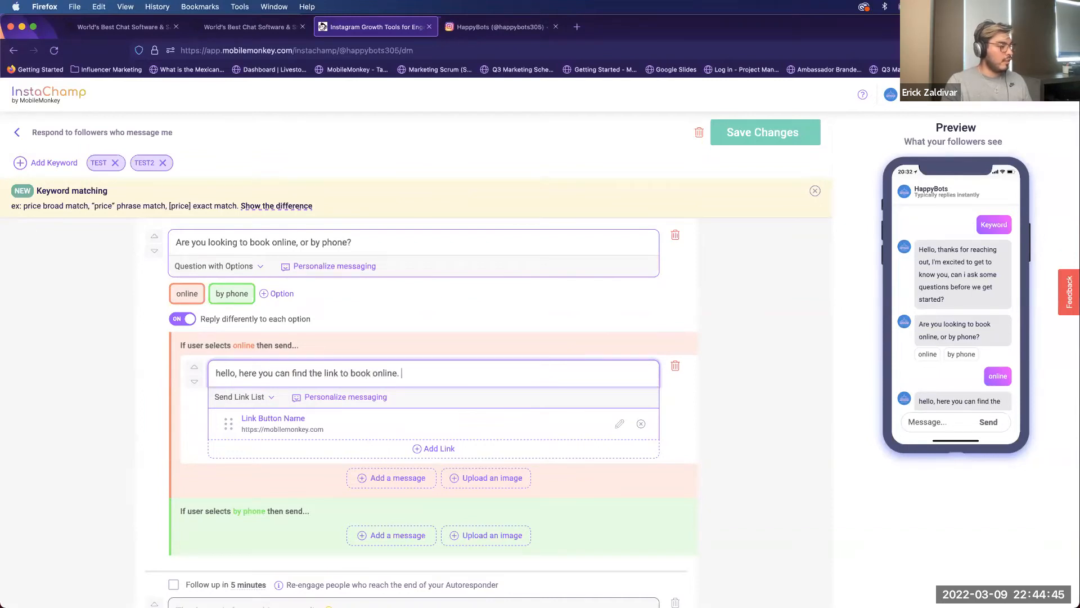
text(hope to see you soon)
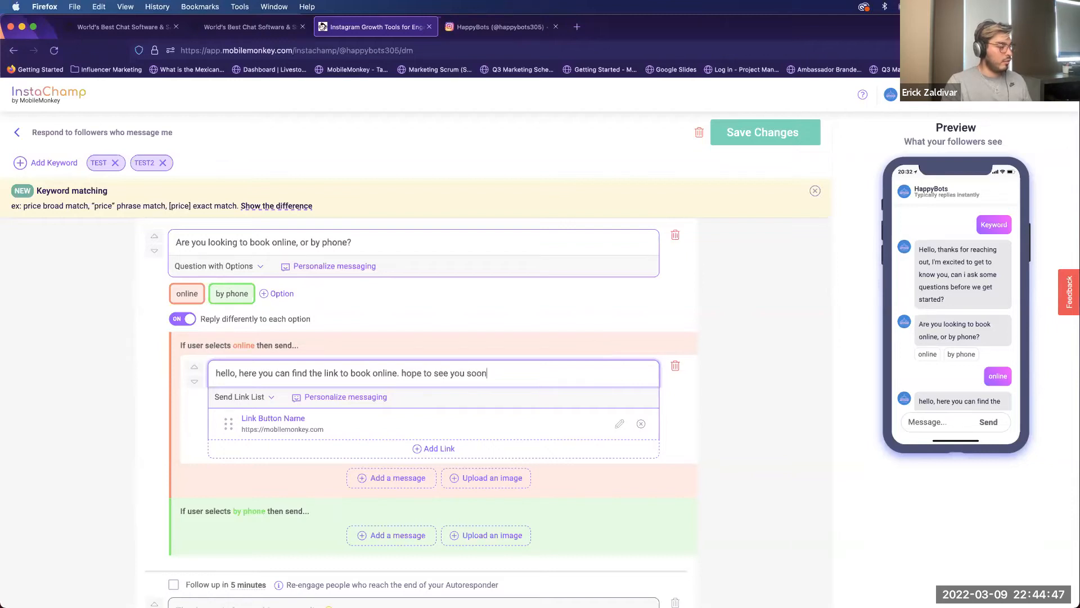
text(!)
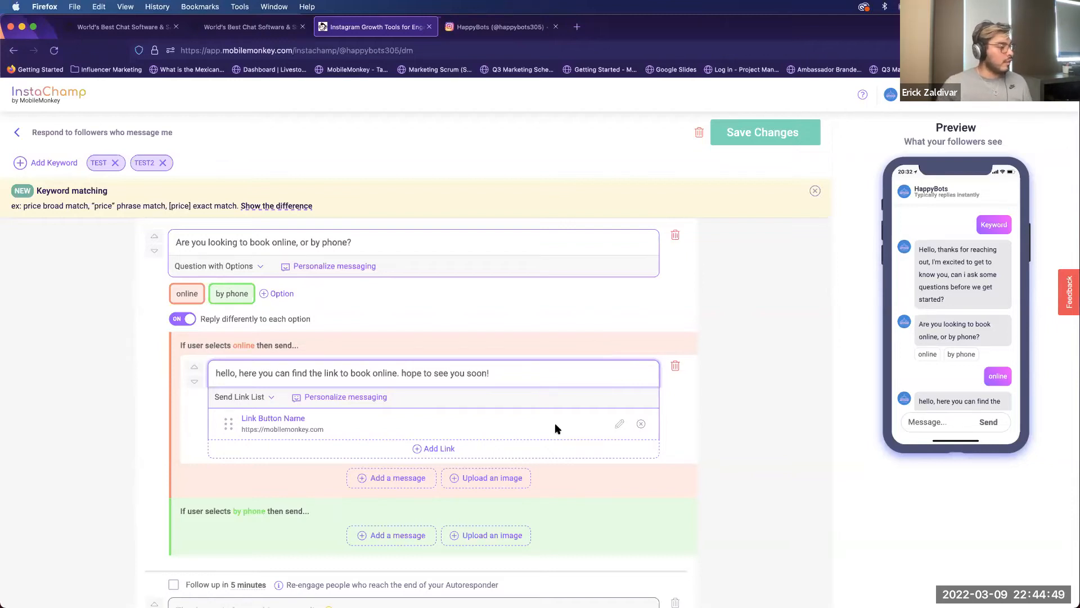
Set the title of the link button in the "online" reply to "booking" and save it.
click(384, 318)
click(620, 423)
triple_click(414, 147)
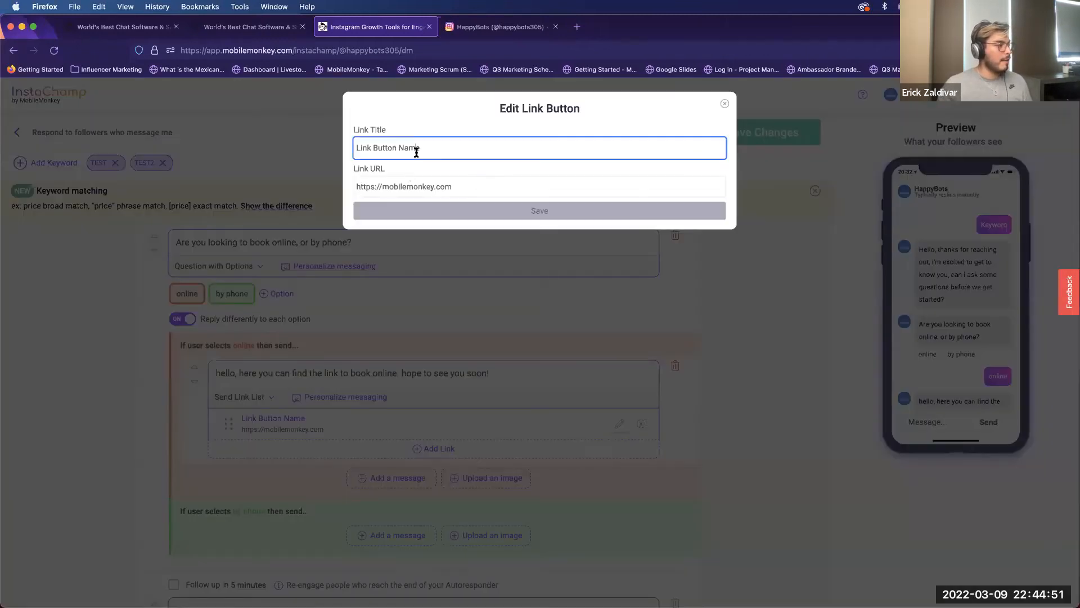
text(booking)
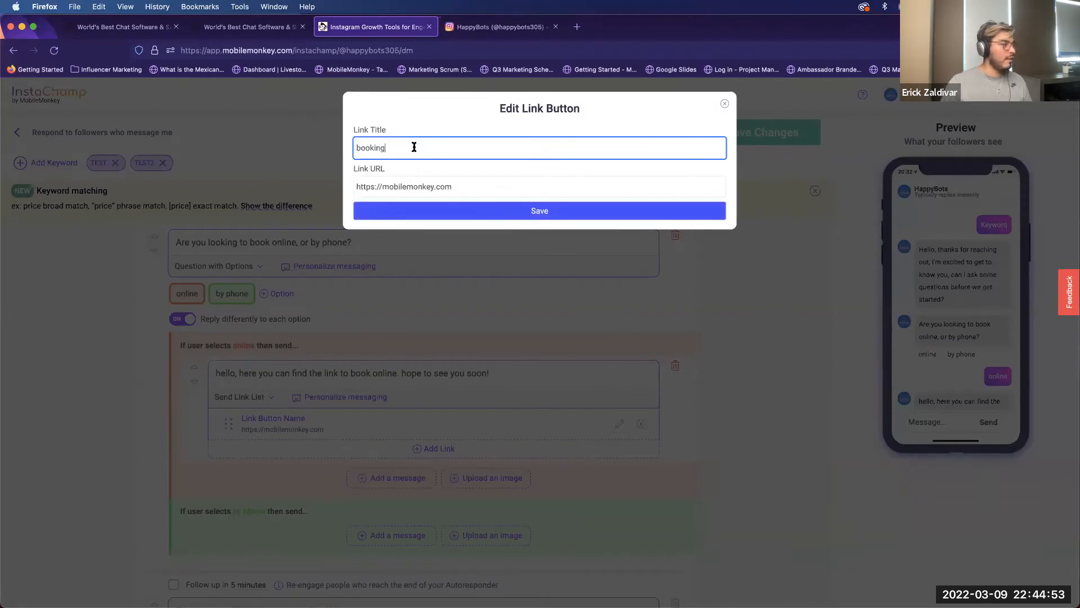
click(440, 210)
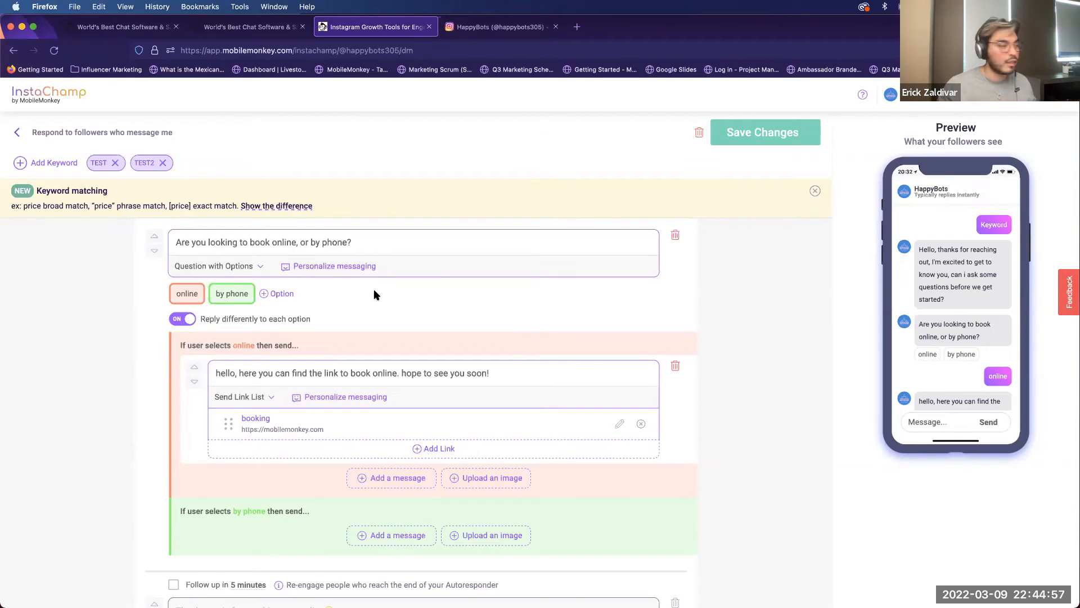
Add a text message to the "by phone" branch that starts with "hey," and the {{first name}} personalization field.
click(229, 293)
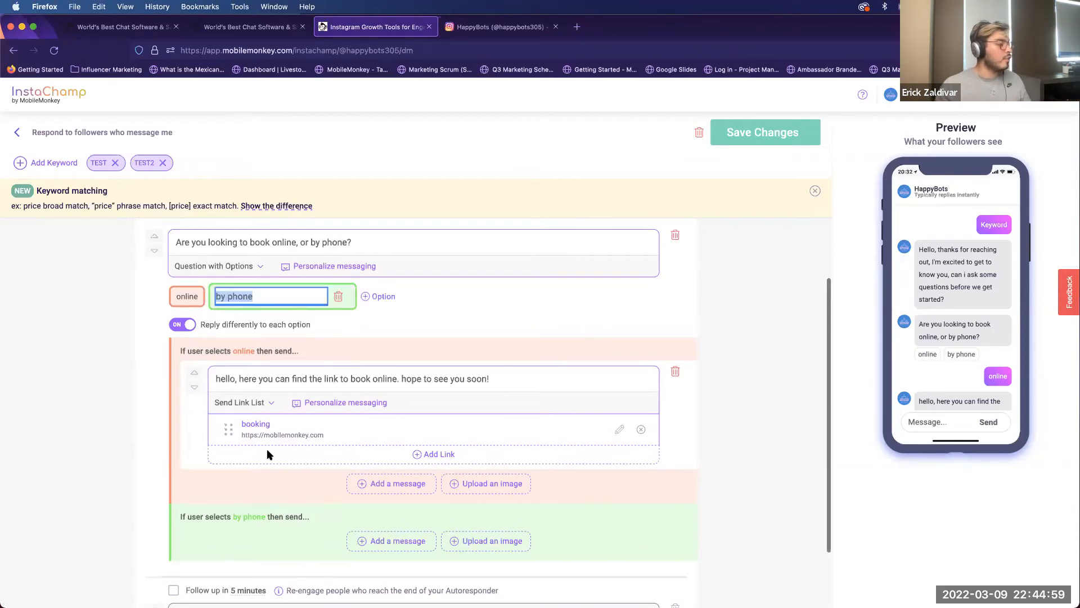
scroll(266, 448, down, 2)
click(374, 468)
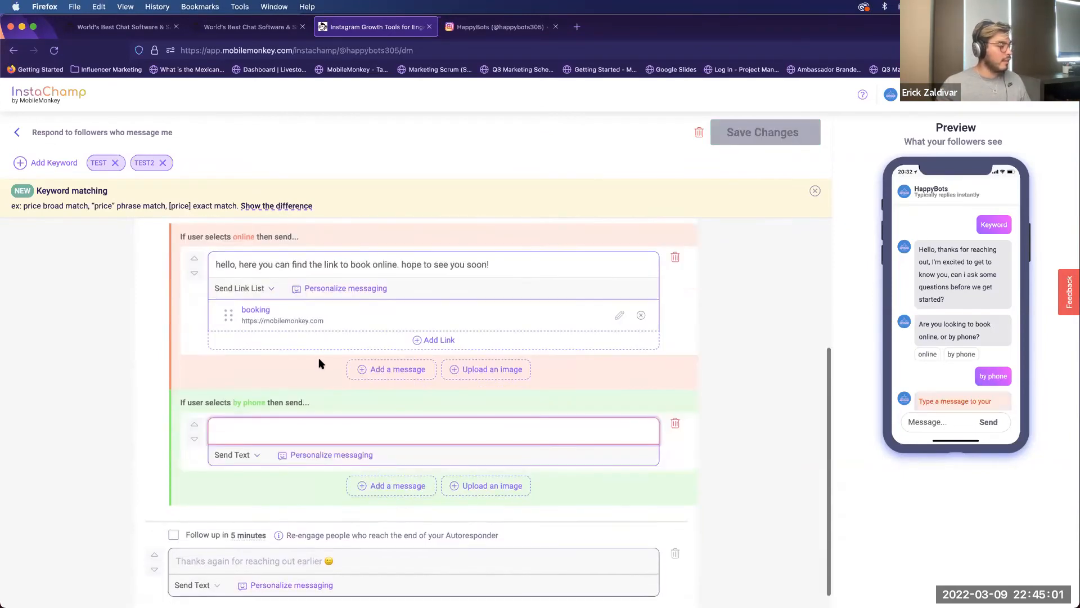
text(hey,)
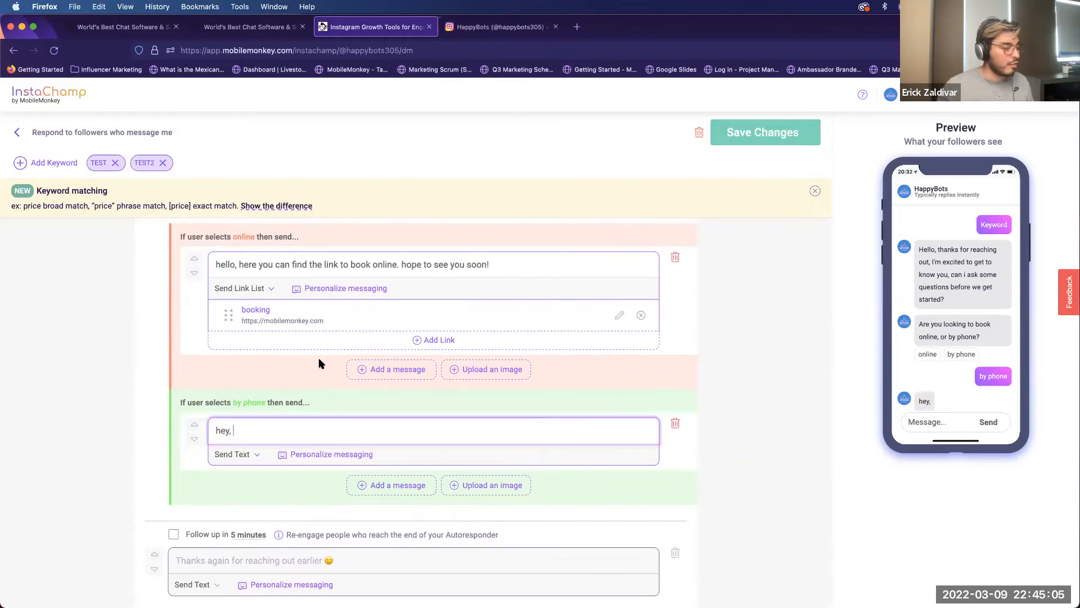
click(304, 454)
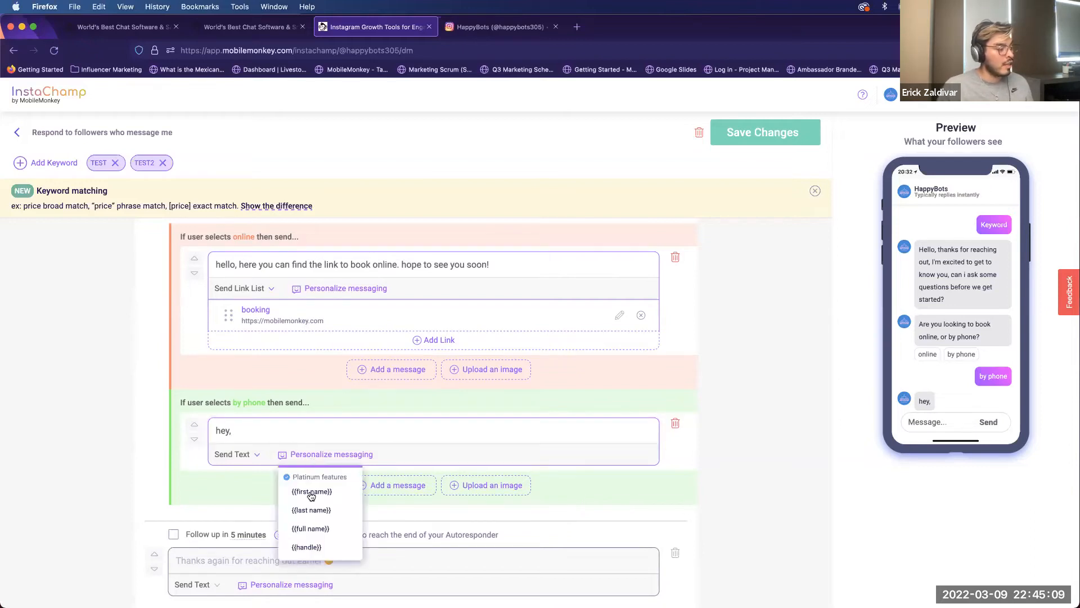
scroll(311, 495, down, 1)
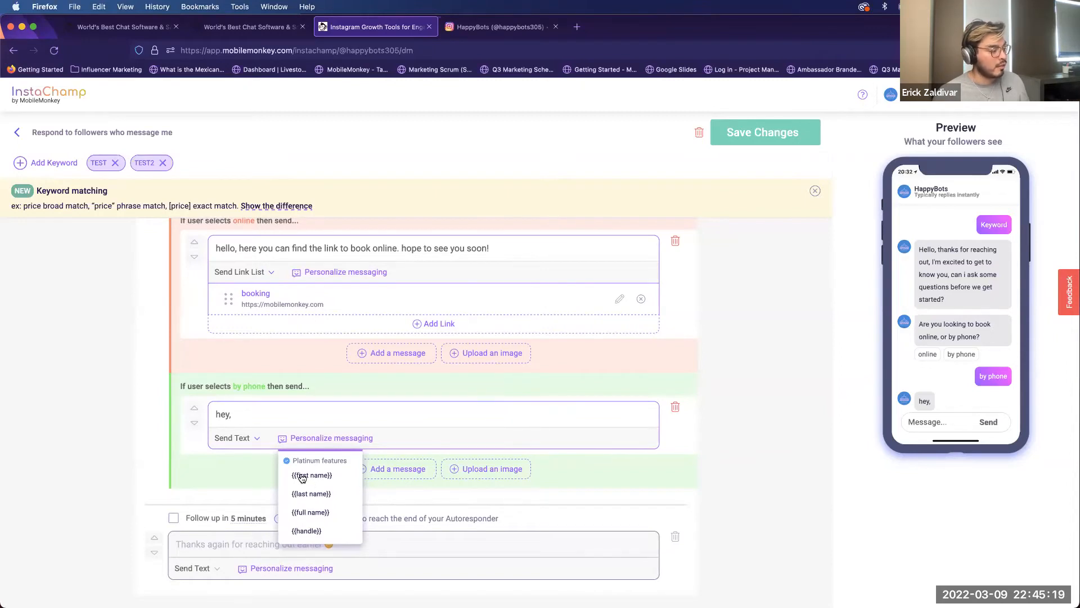
click(301, 478)
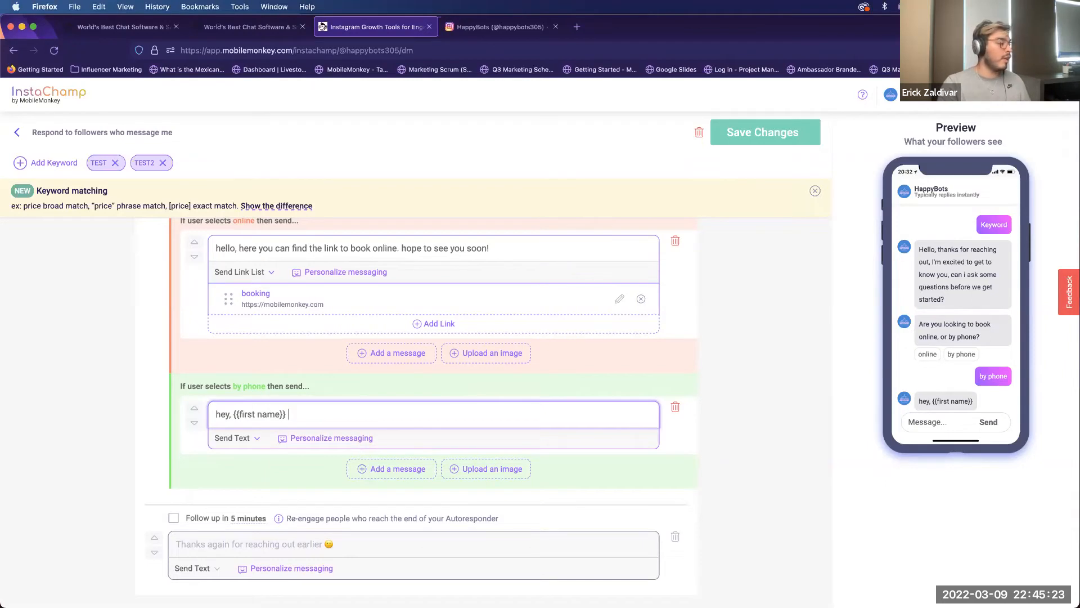
Finish the "by phone" message with "thanks for wanting to book, here's the number to call to book your appointment." and the phone number, and save.
text(thank)
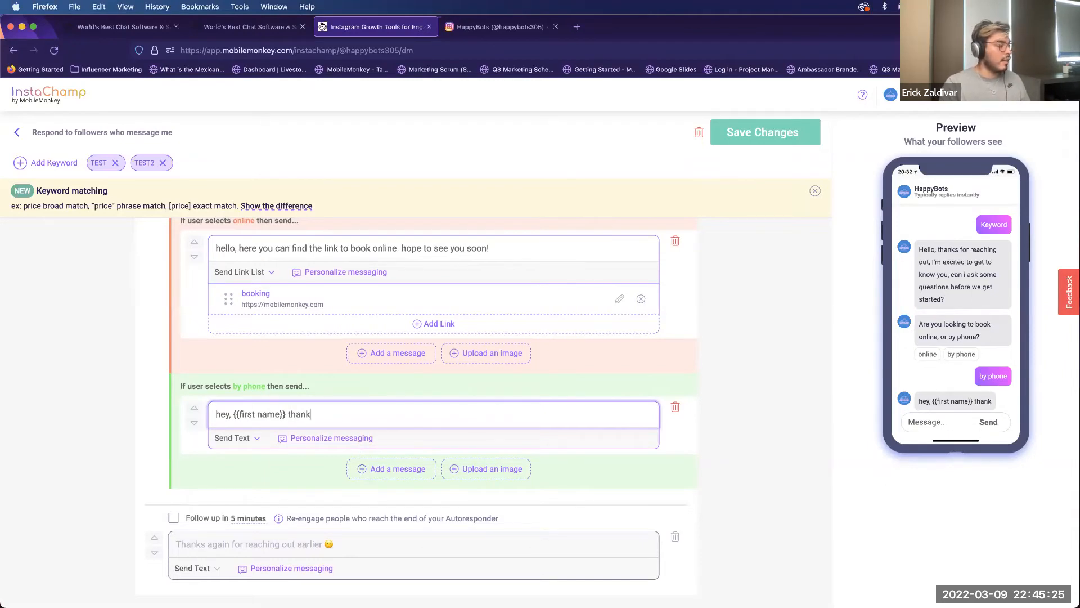
text(s for wanting to book, here's m the number to)
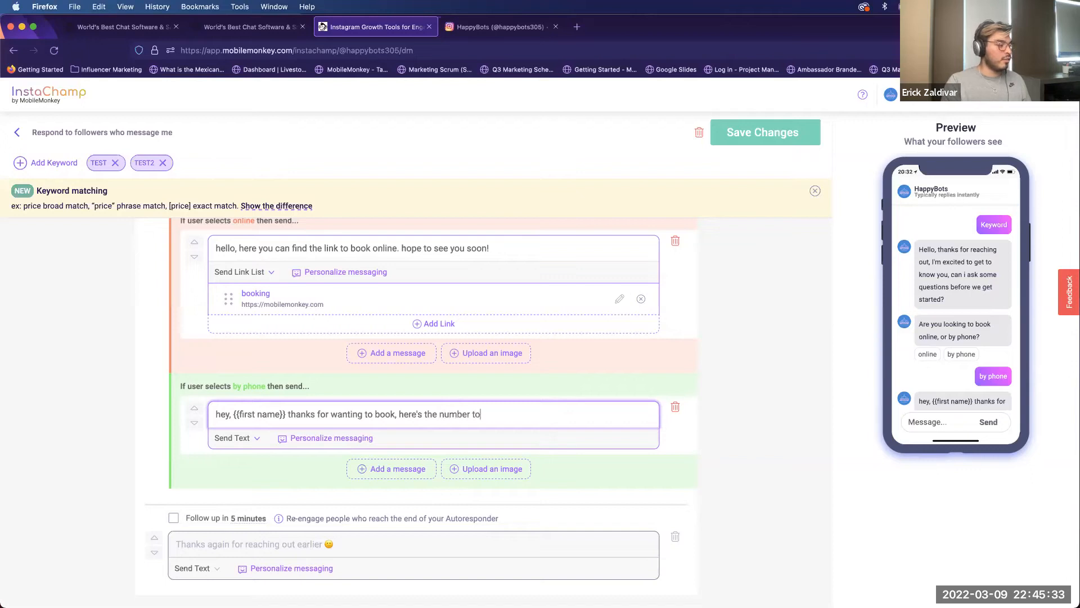
text( call to book your pap)
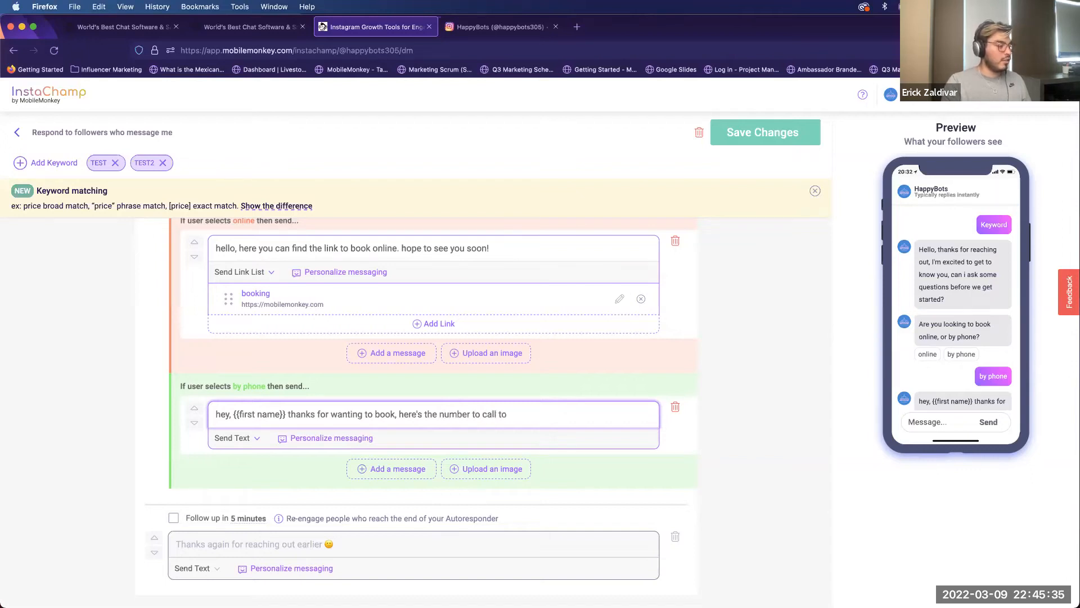
key(BackSpace)
text(appon)
key(BackSpace)
text(in)
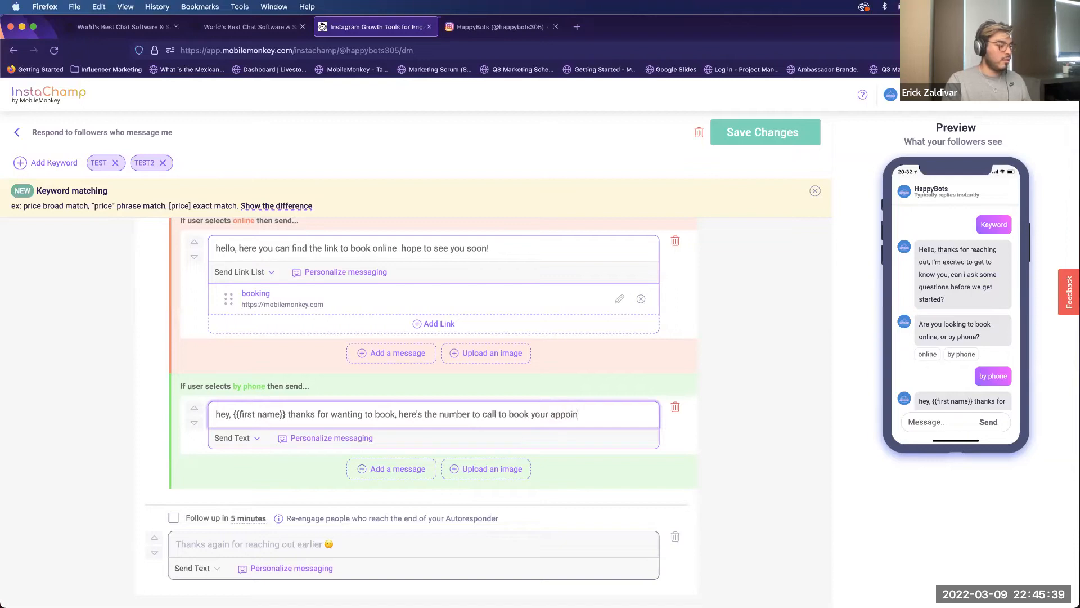
text(tment. 555-5)
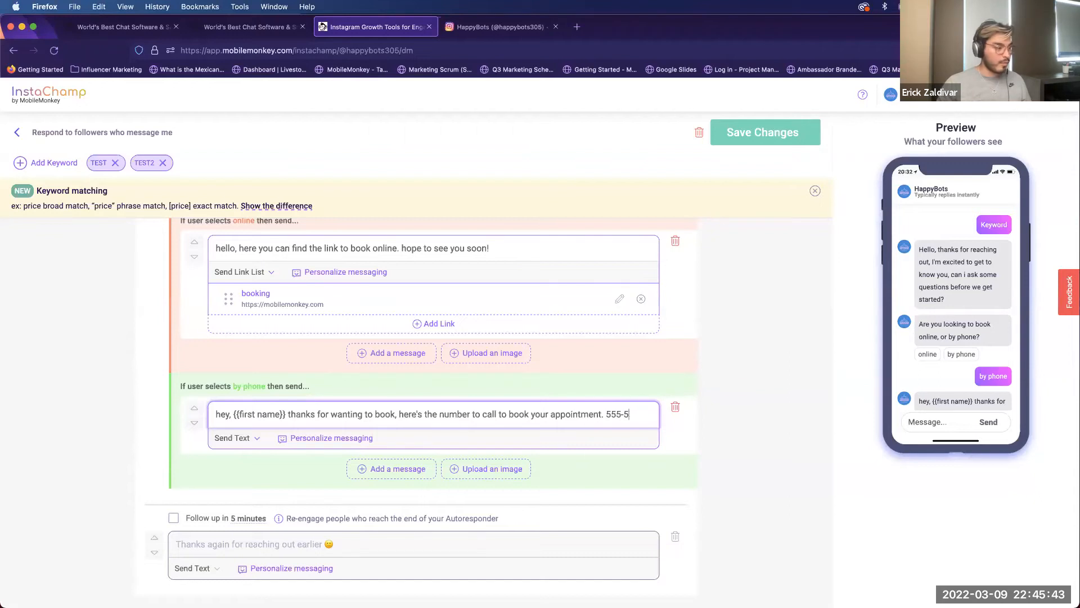
text(55-5555)
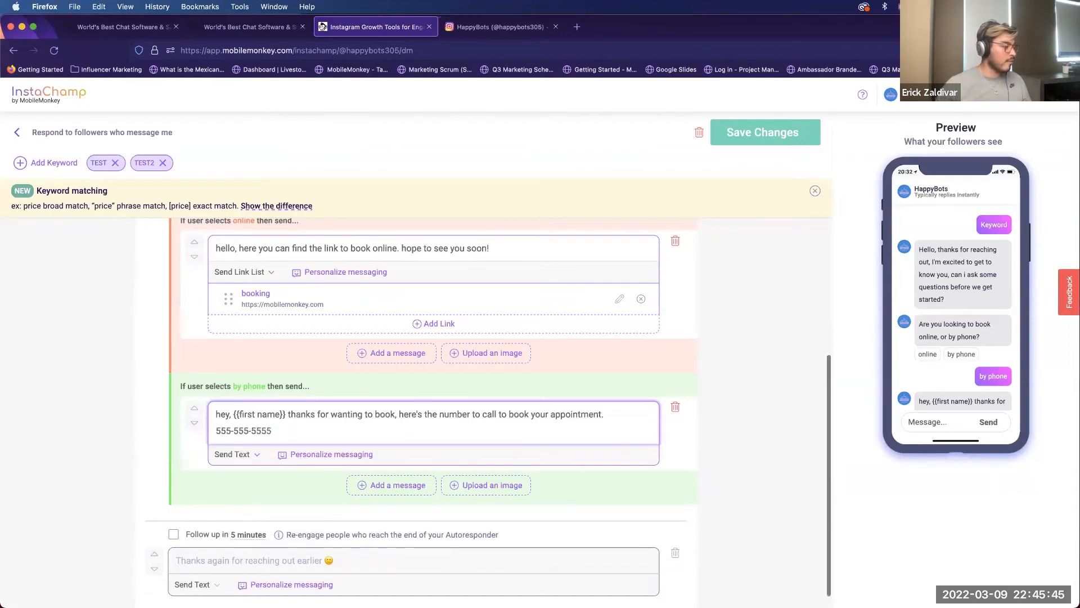
click(740, 137)
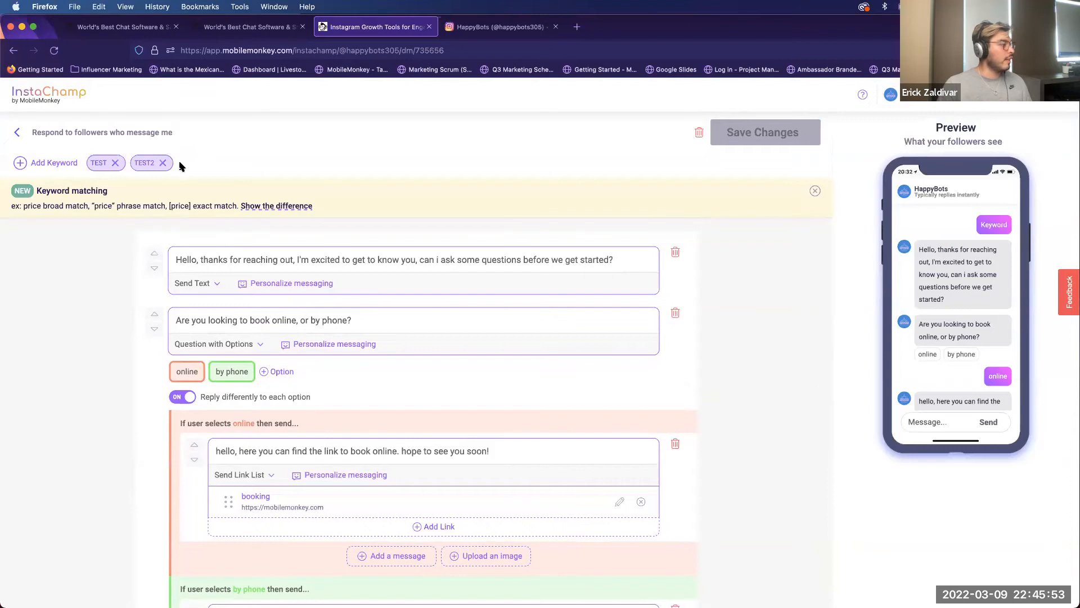
Add "haircut" as another trigger keyword for this autoresponder and save the changes.
click(57, 164)
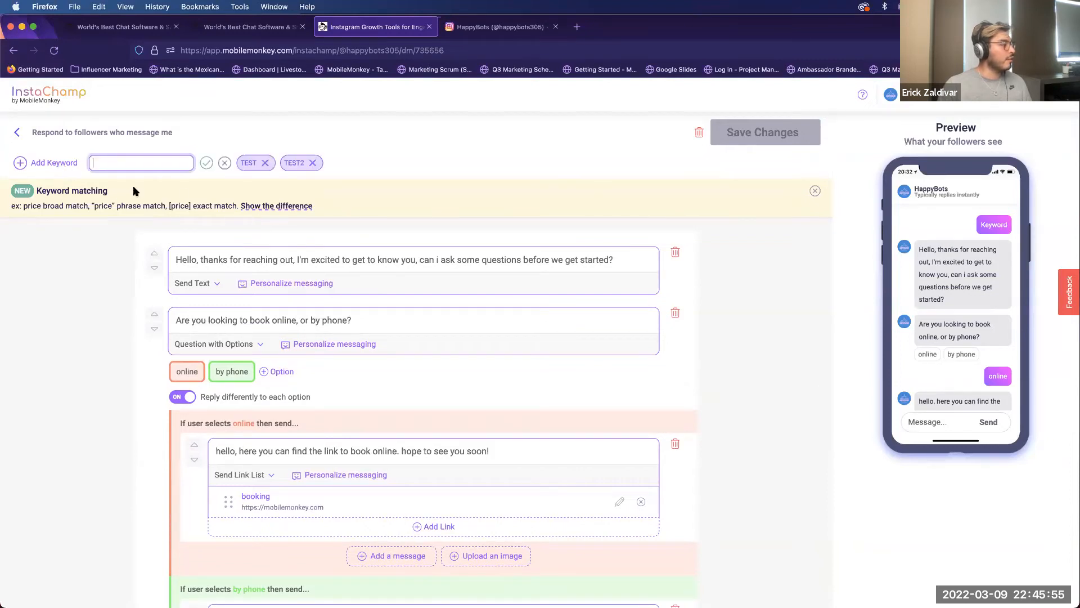
text(ha)
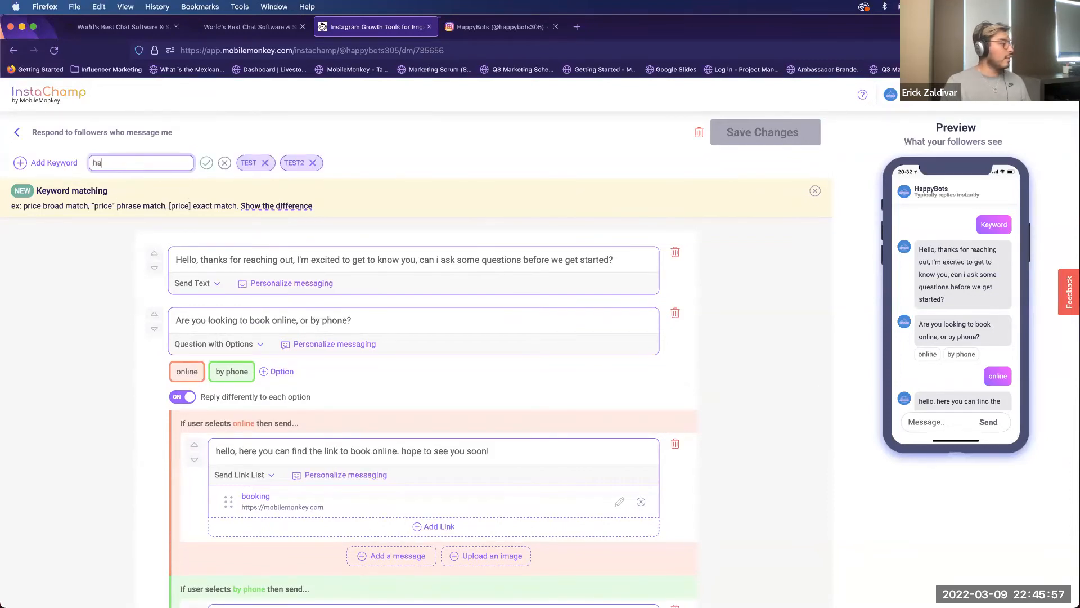
text(ircut)
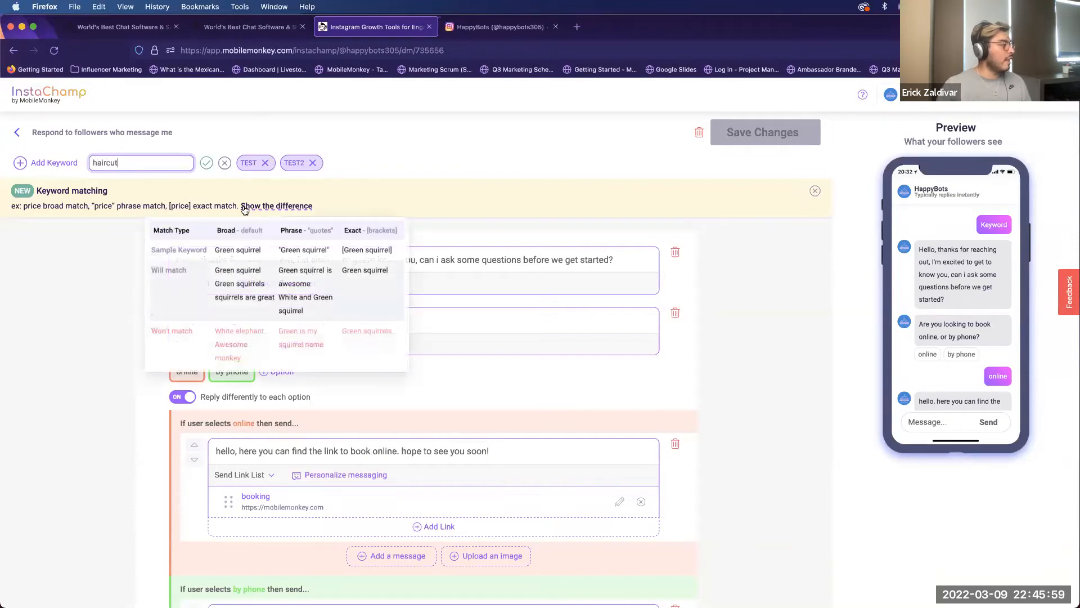
click(206, 162)
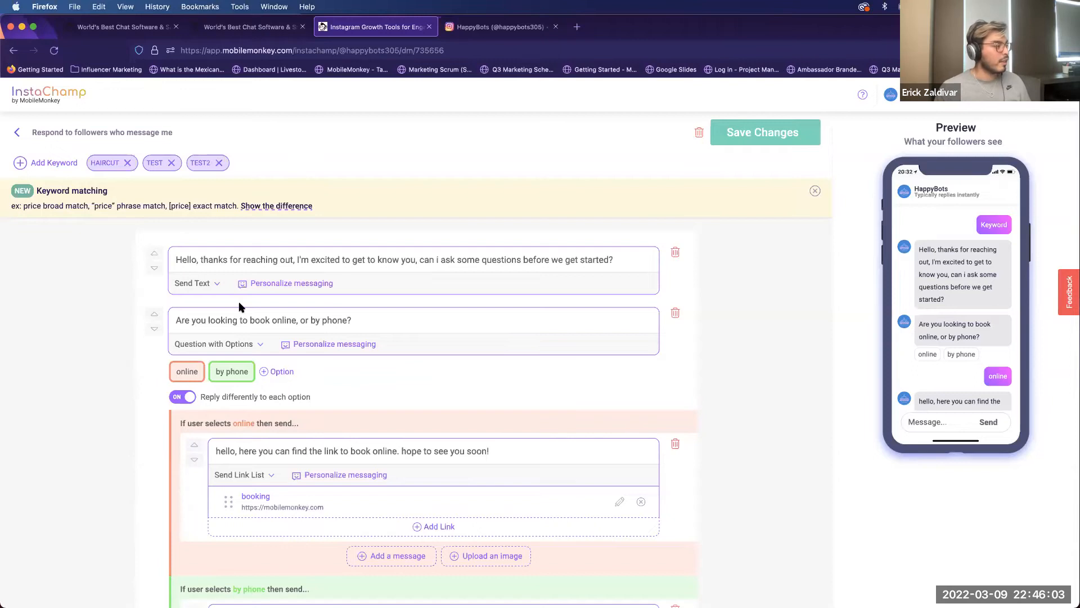
scroll(242, 308, down, 3)
scroll(251, 269, up, 3)
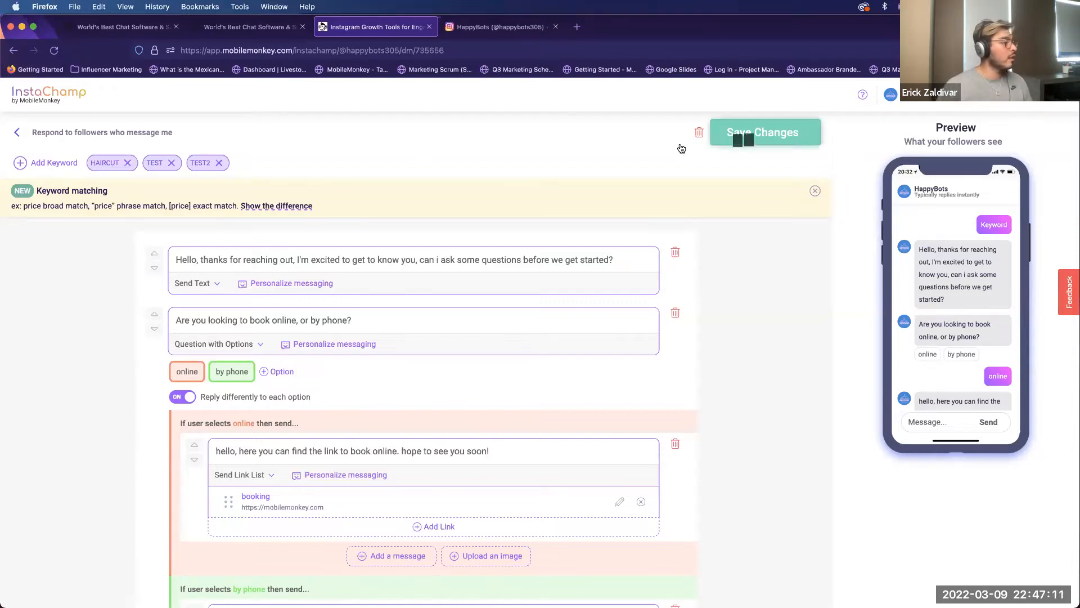
click(741, 135)
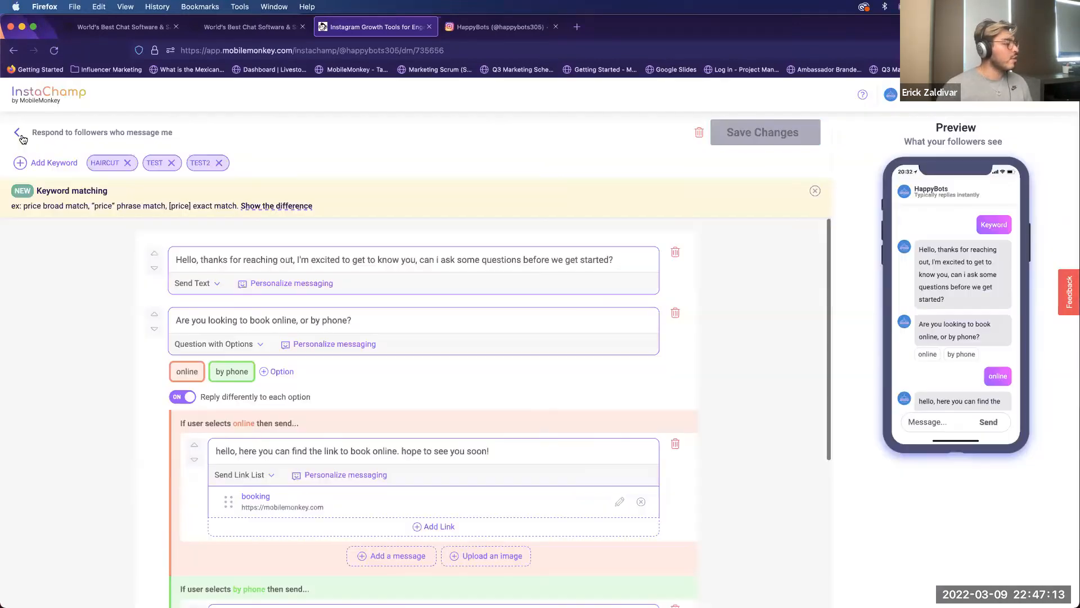
Return to the automation overview and open the EBOOK autoresponder under DM Keywords.
click(20, 135)
scroll(144, 418, down, 2)
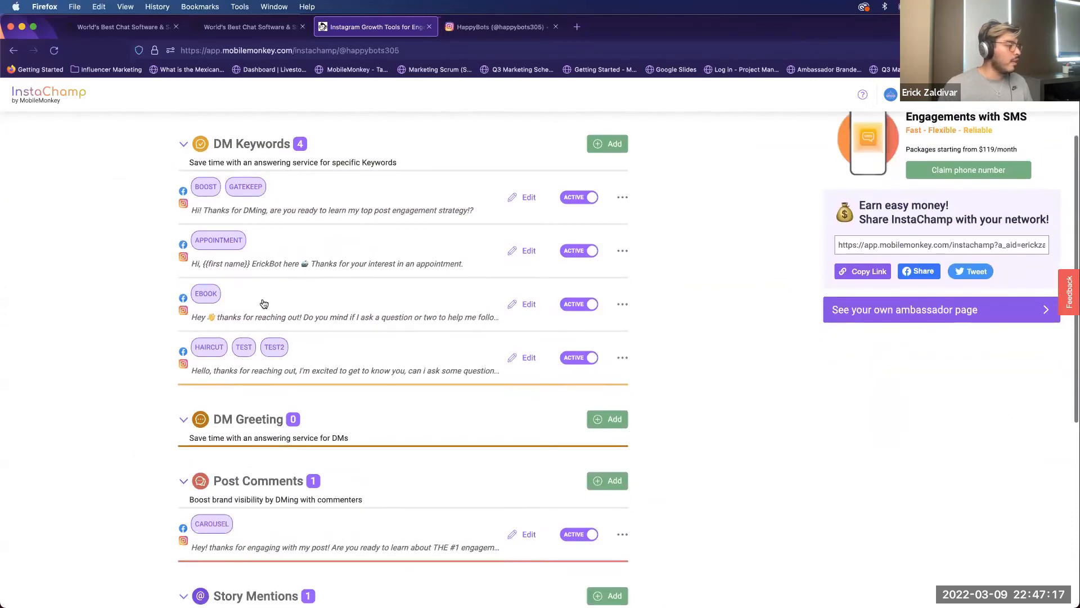
scroll(262, 307, down, 1)
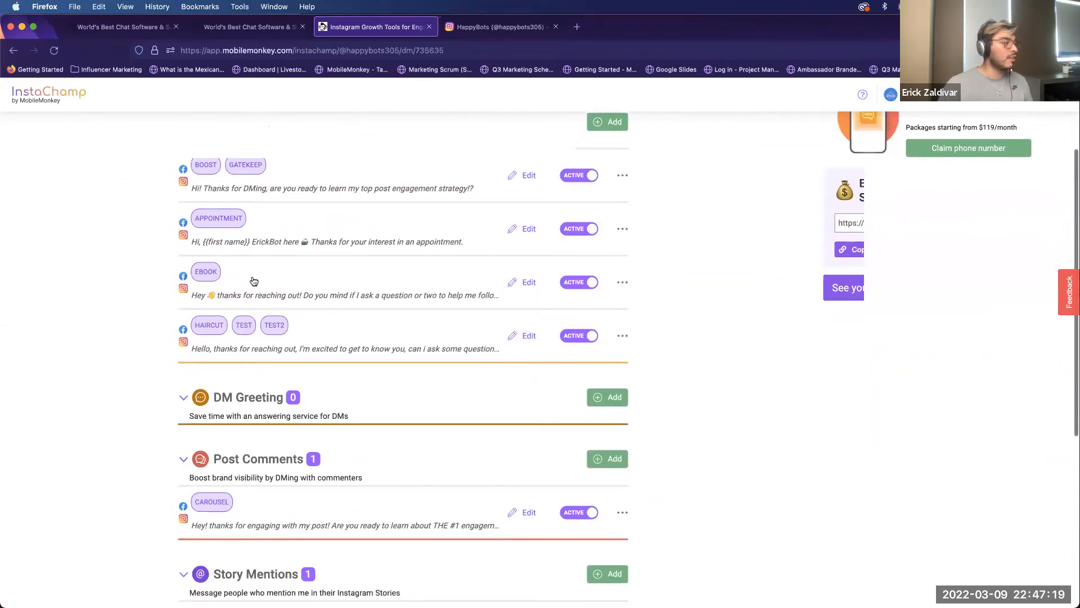
click(254, 281)
Examine the EBOOK autoresponder's overall message flow and its opening question with the "Sure" option.
scroll(283, 351, down, 3)
scroll(283, 351, up, 3)
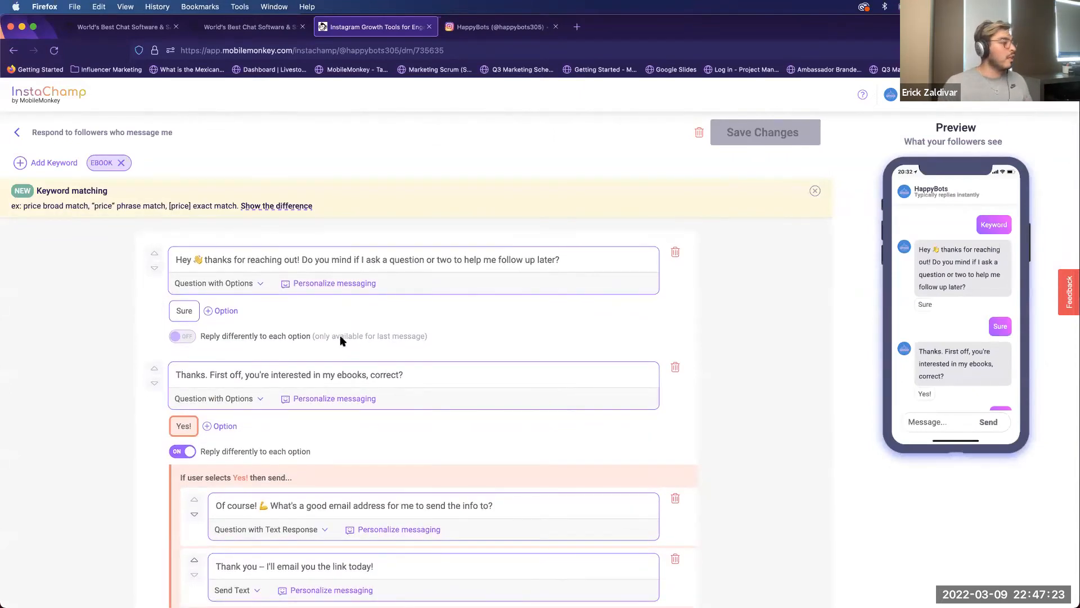
scroll(344, 326, down, 5)
scroll(344, 324, up, 5)
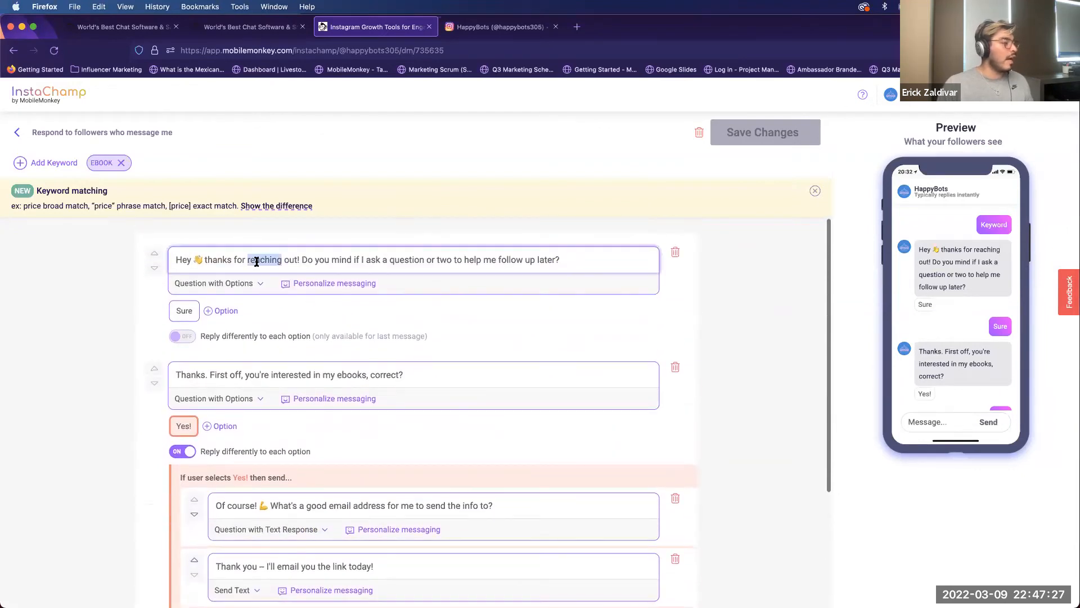
triple_click(261, 264)
triple_click(360, 261)
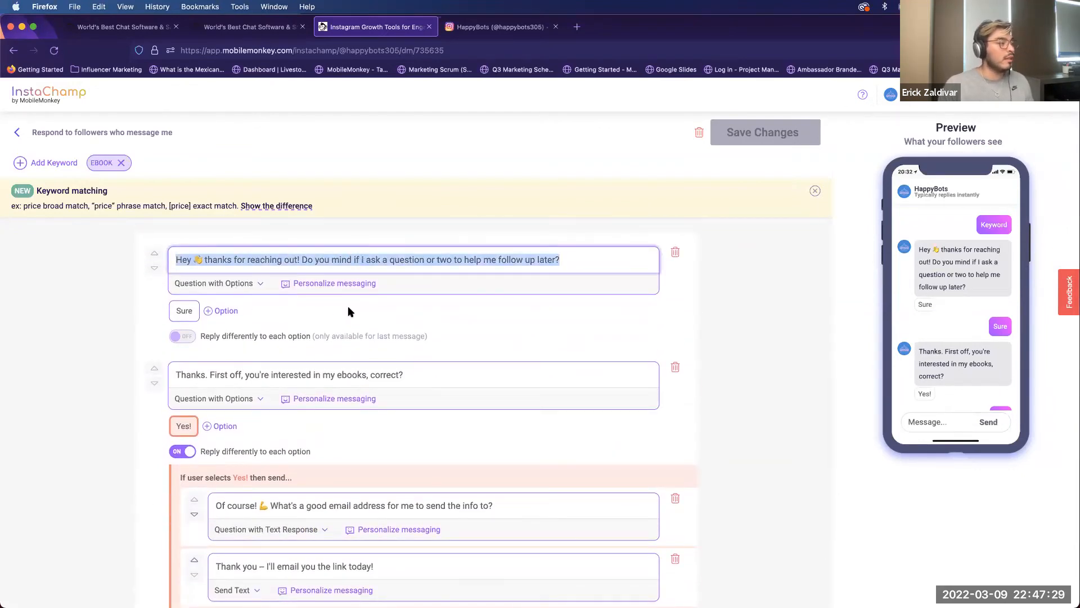
scroll(347, 301, down, 3)
scroll(348, 304, up, 3)
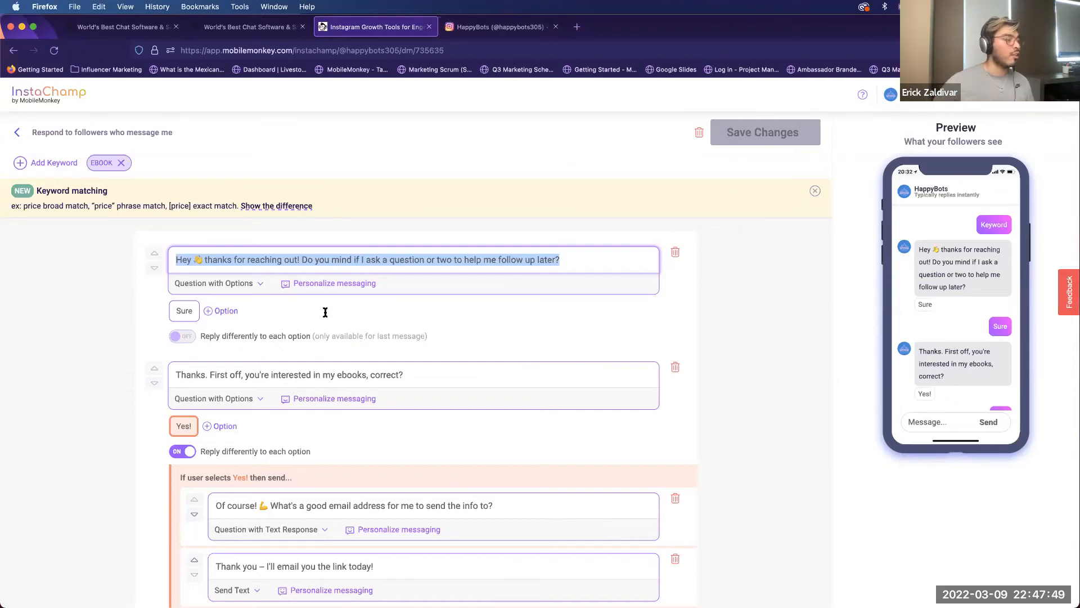
click(257, 317)
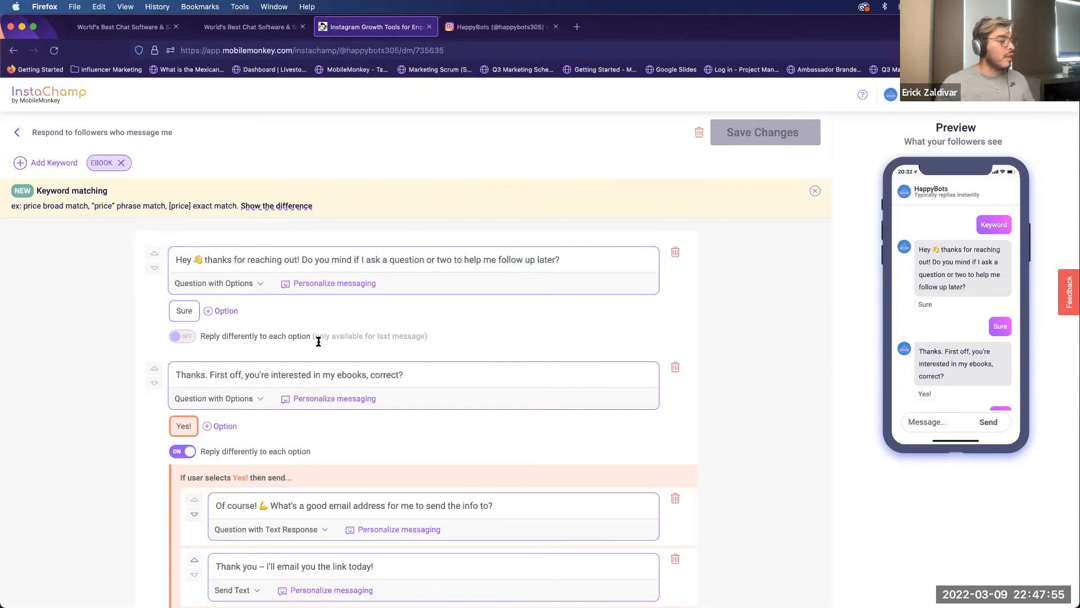
triple_click(378, 259)
Read the ebook interest question, the email address question and the thank-you message in the "Yes!" branch.
scroll(391, 305, down, 2)
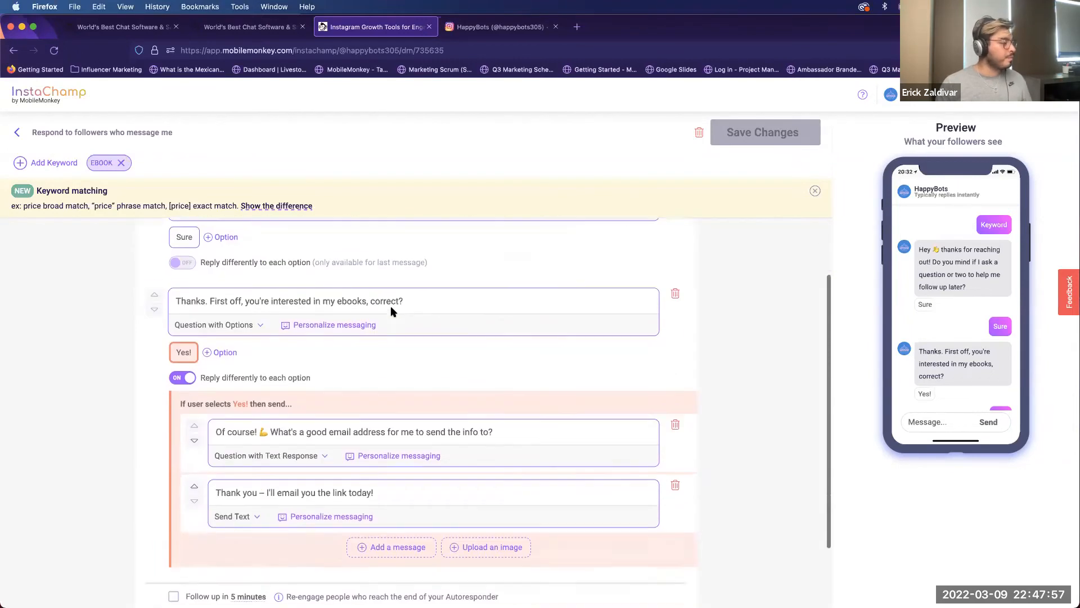
double_click(351, 283)
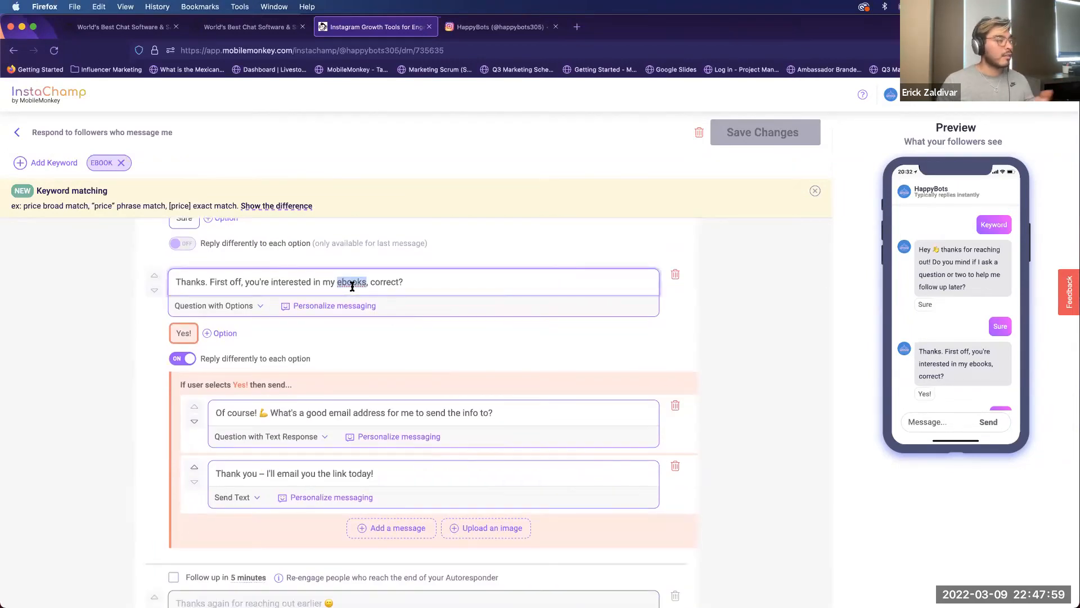
triple_click(291, 285)
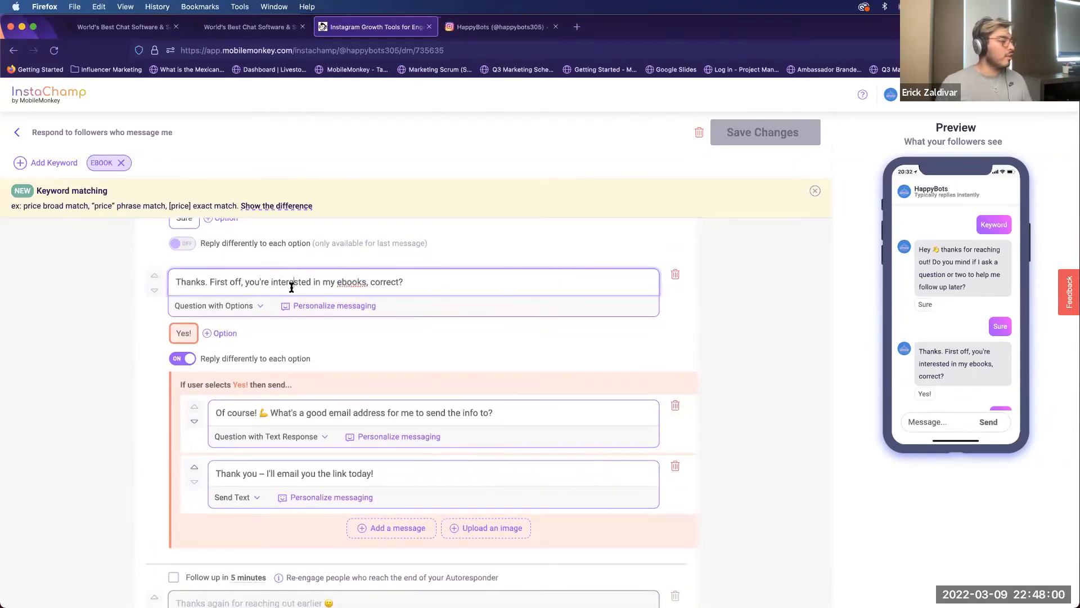
click(249, 291)
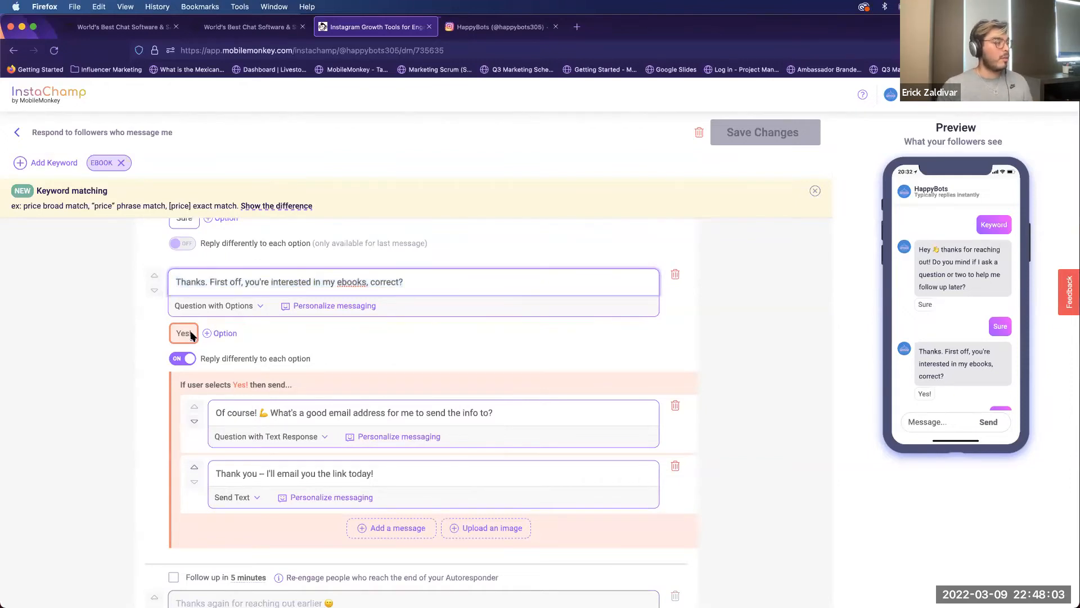
scroll(307, 412, down, 1)
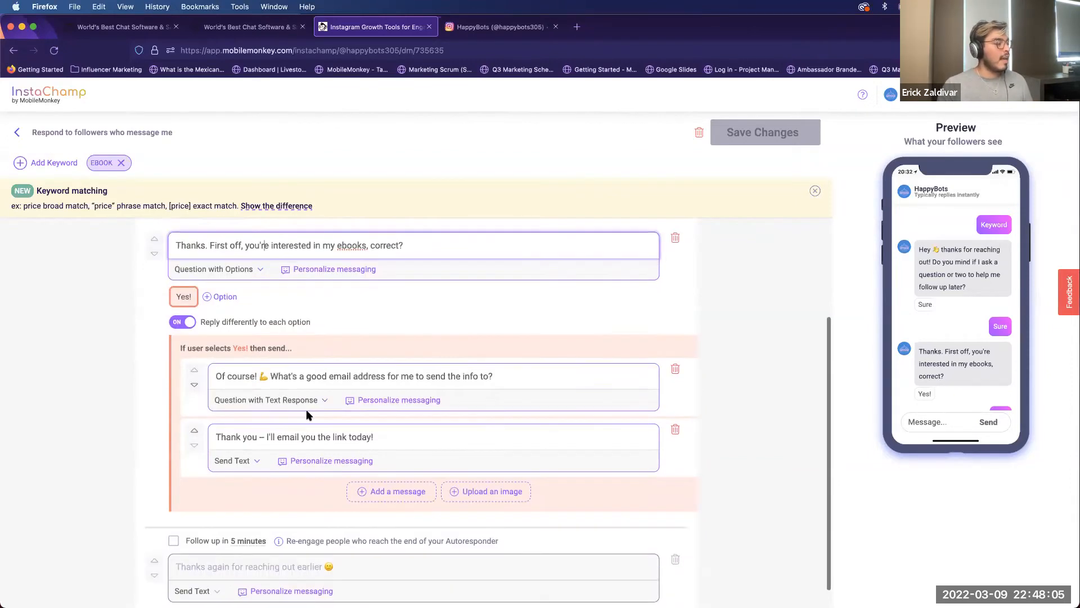
triple_click(284, 379)
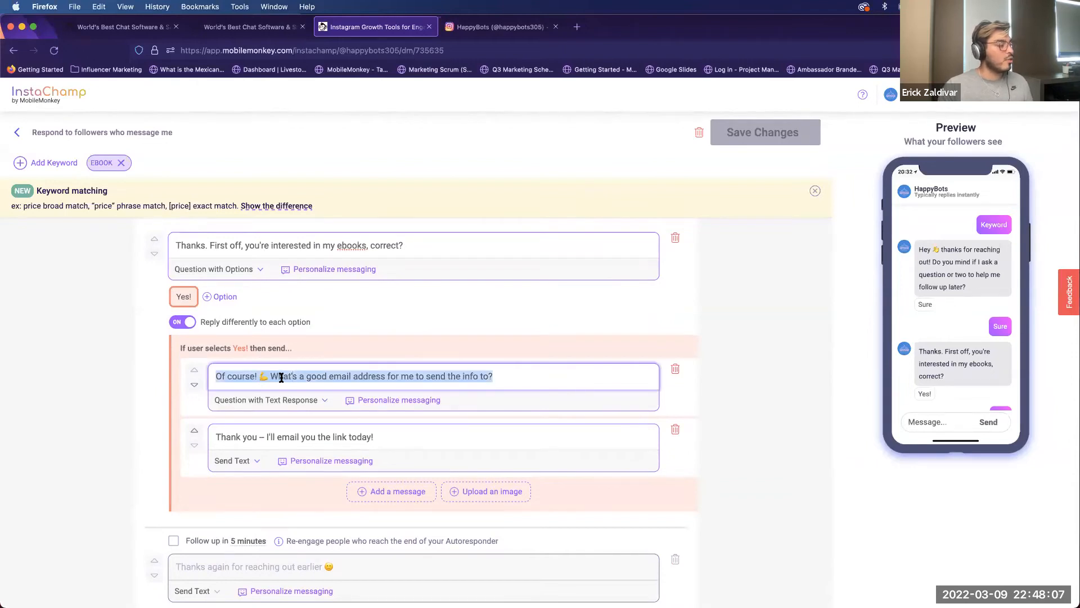
click(280, 394)
click(293, 440)
triple_click(293, 440)
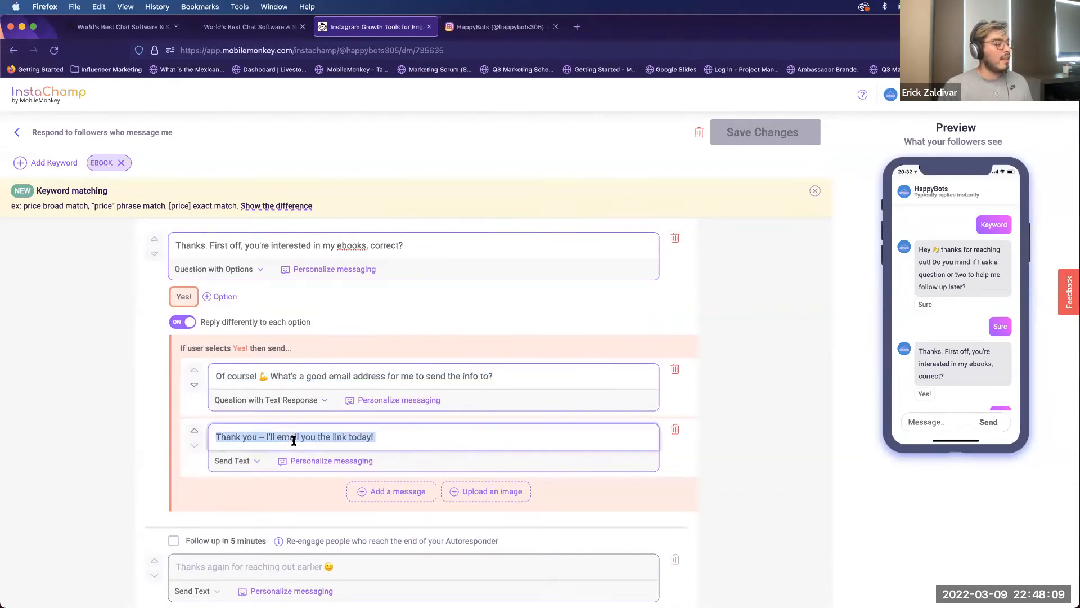
click(291, 440)
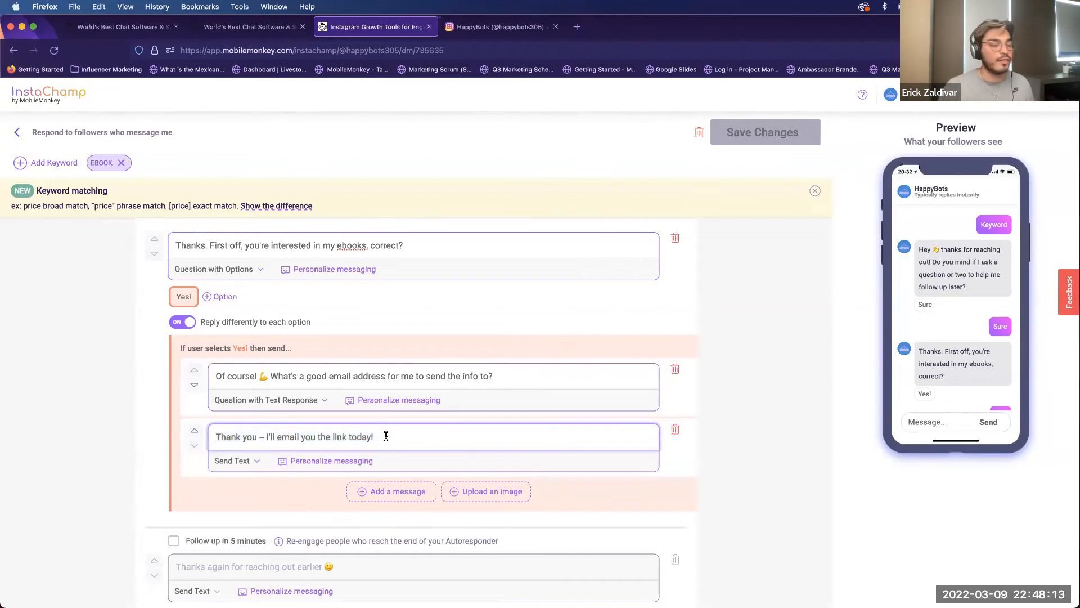
scroll(386, 437, down, 1)
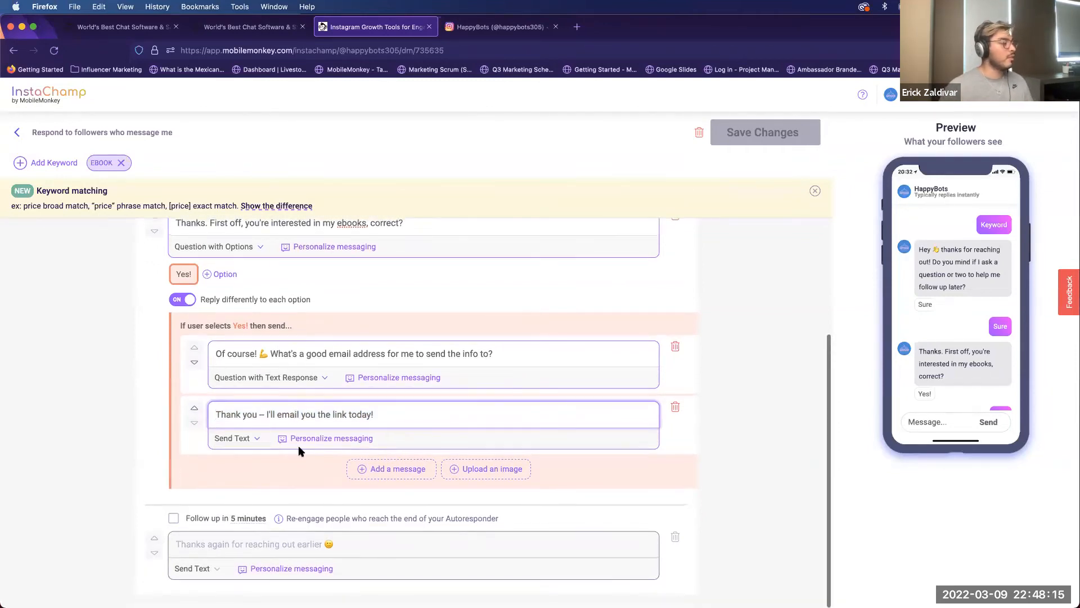
click(414, 408)
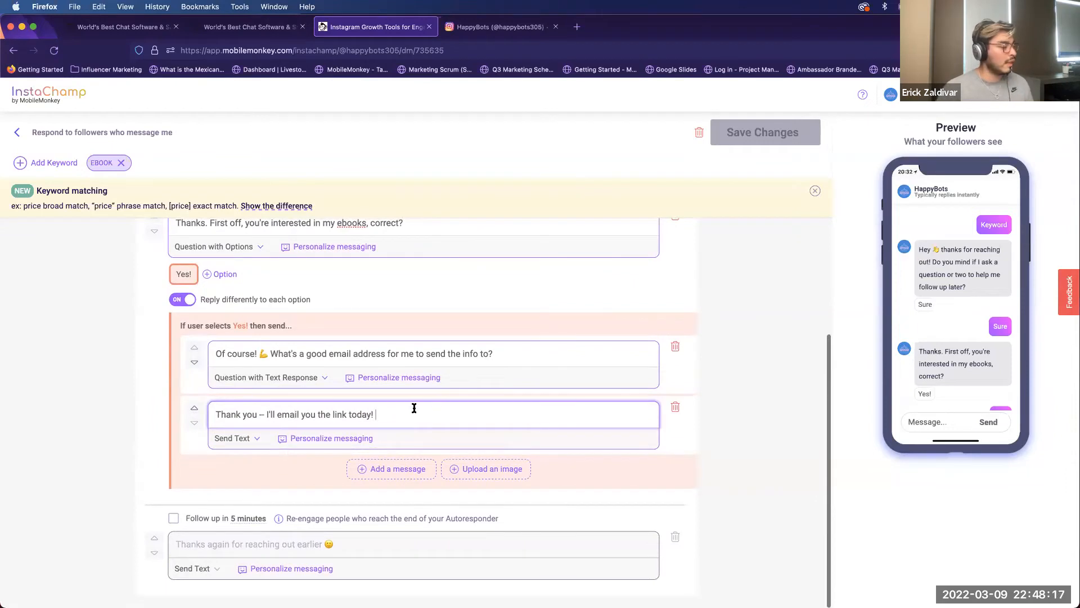
Enable the follow-up message of the EBOOK autoresponder and set its delay to 12 hours.
click(173, 518)
scroll(164, 526, down, 2)
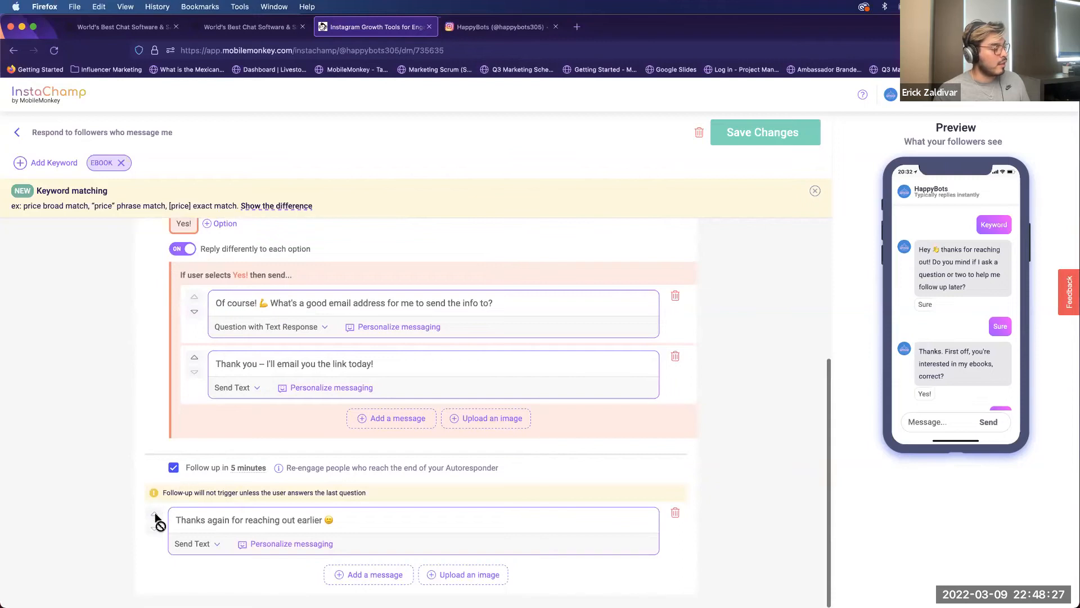
click(253, 467)
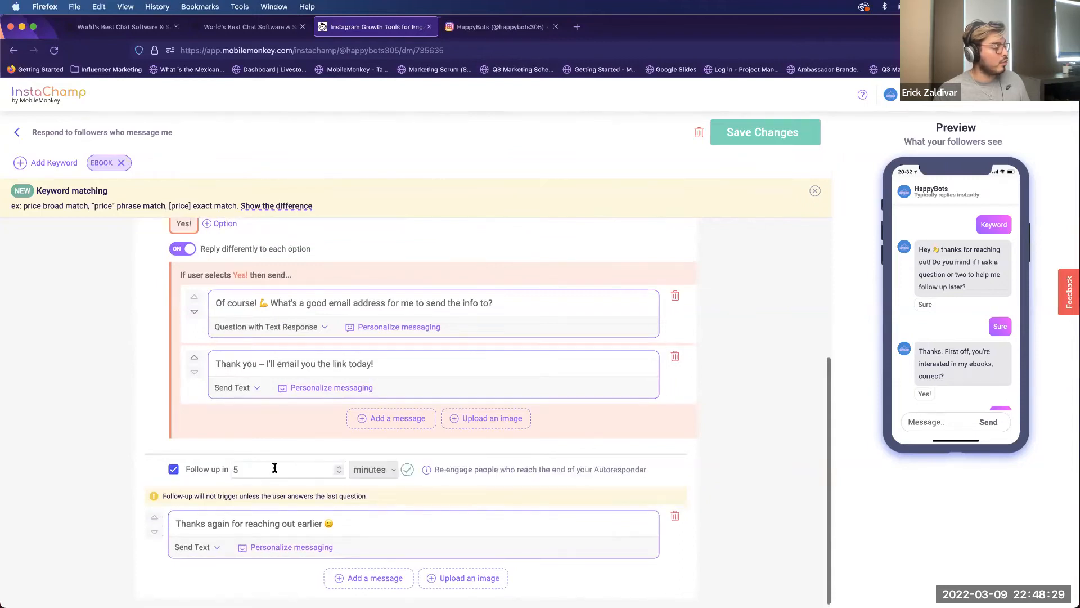
drag(339, 467, 341, 472)
click(372, 469)
click(368, 482)
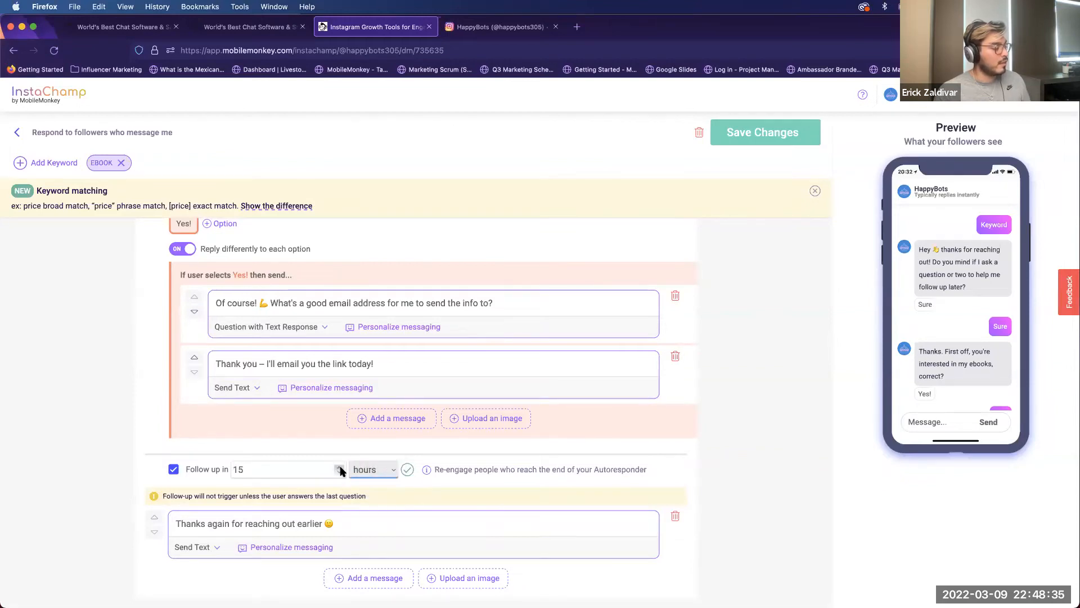
click(340, 472)
click(341, 472)
click(340, 472)
click(342, 526)
text(where )
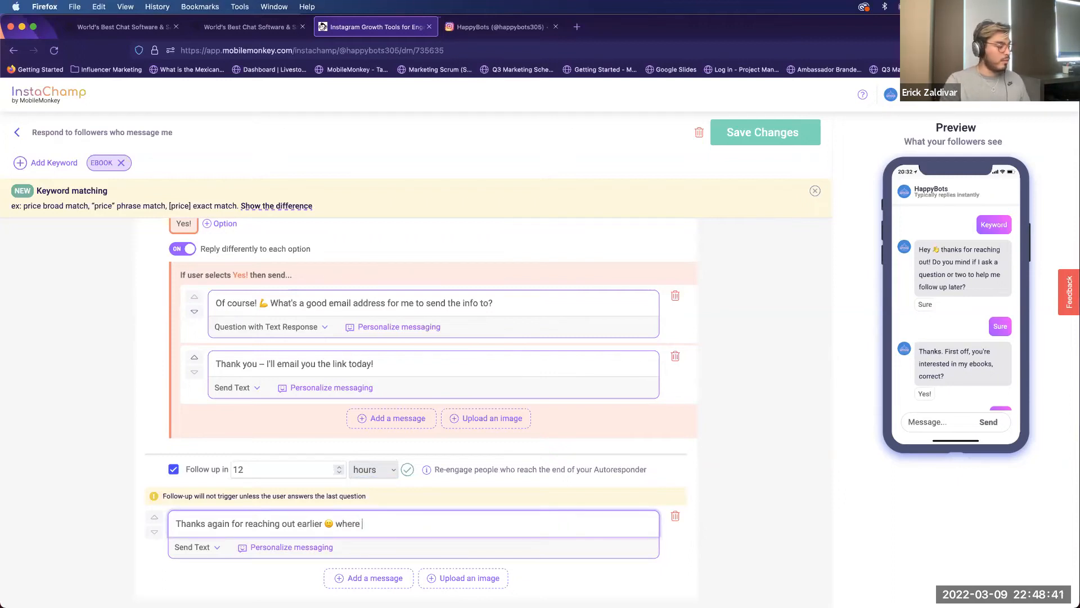
text(you able t)
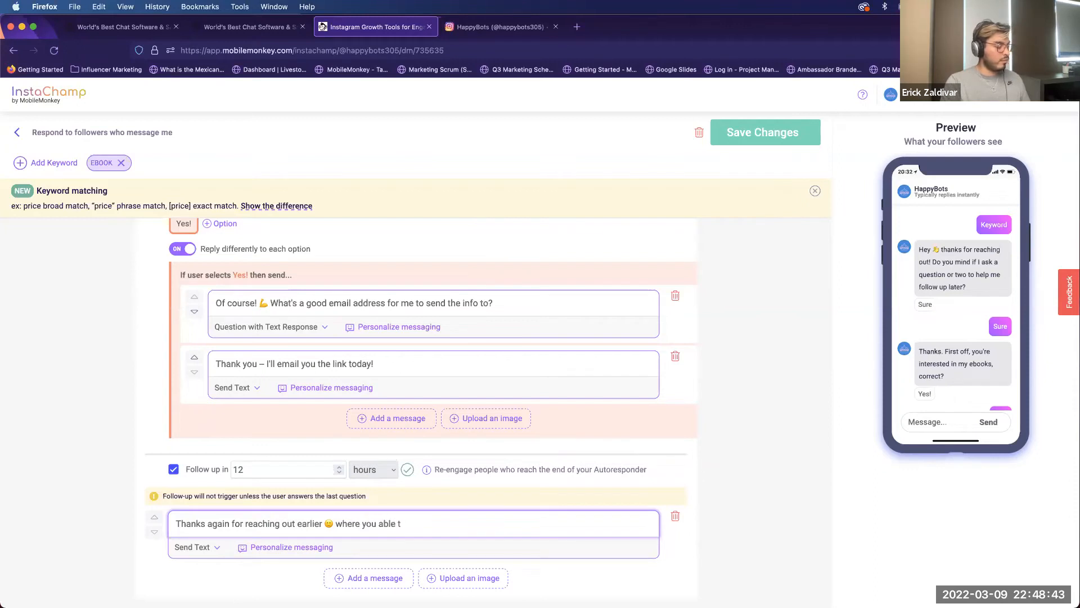
text(o)
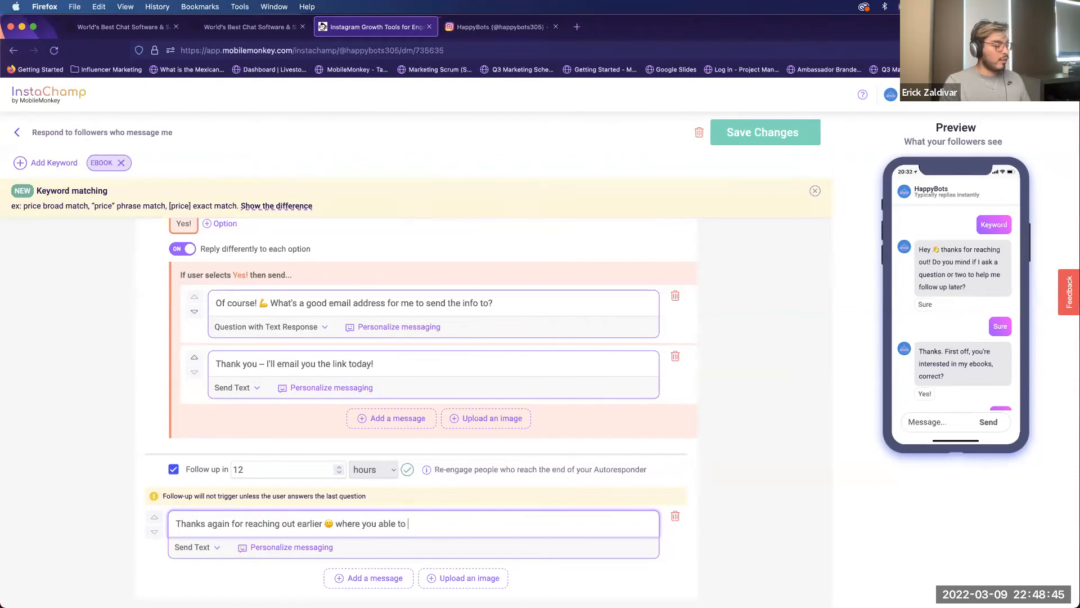
text( downlo)
key(BackSpace)
key(BackSpace)
key(BackSpace)
key(BackSpace)
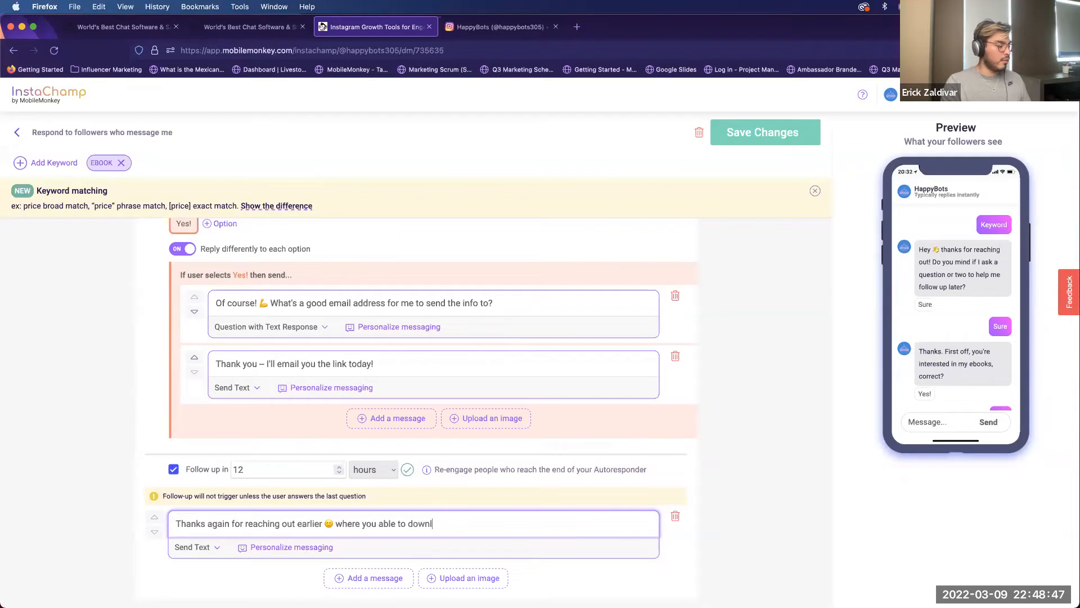
key(BackSpace)
key(BackSpace)
key(BackSpace)
key(BackSpace)
key(BackSpace)
key(BackSpace)
key(BackSpace)
key(BackSpace)
key(BackSpace)
key(BackSpace)
key(BackSpace)
key(BackSpace)
key(BackSpace)
key(BackSpace)
key(BackSpace)
key(BackSpace)
key(BackSpace)
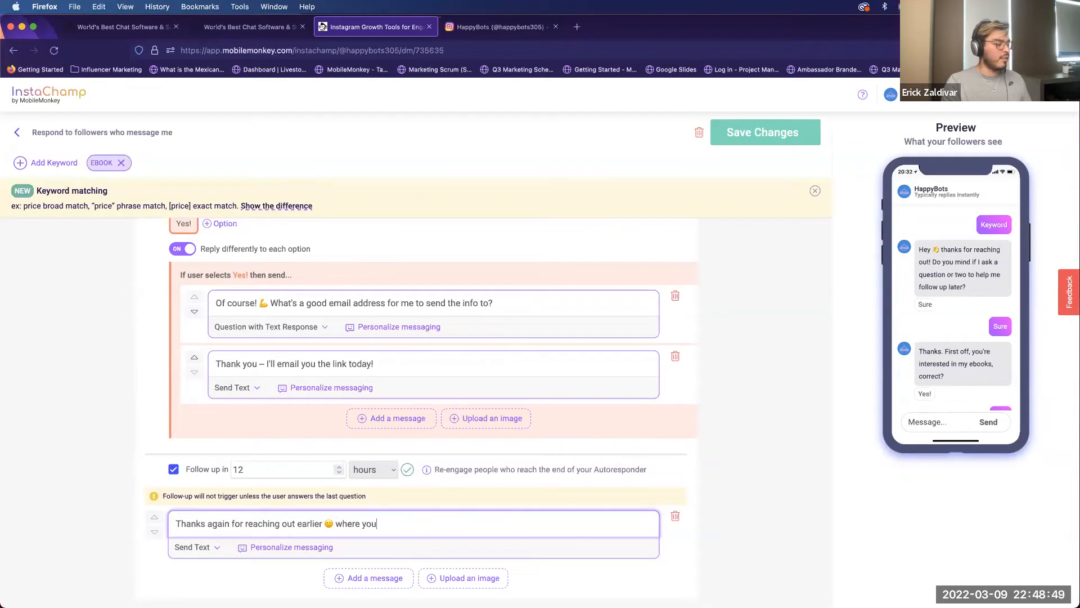
key(BackSpace)
key(BackSpace)
key(BackSpace)
Append "did you receive the ebook?" to the follow-up message and save the EBOOK autoresponder.
text(did you r)
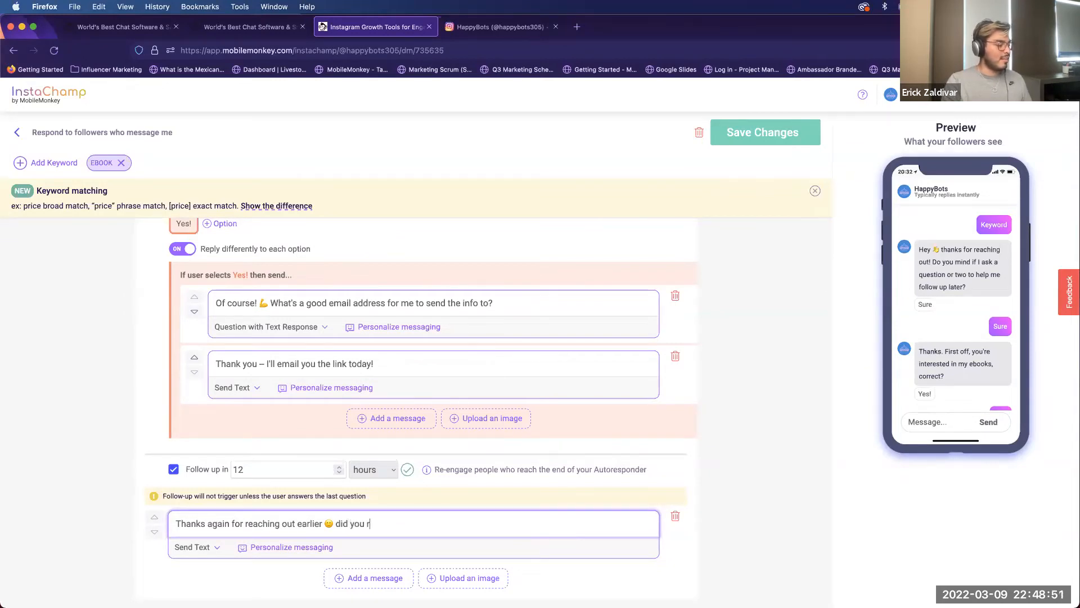
text(eceive the ebook?)
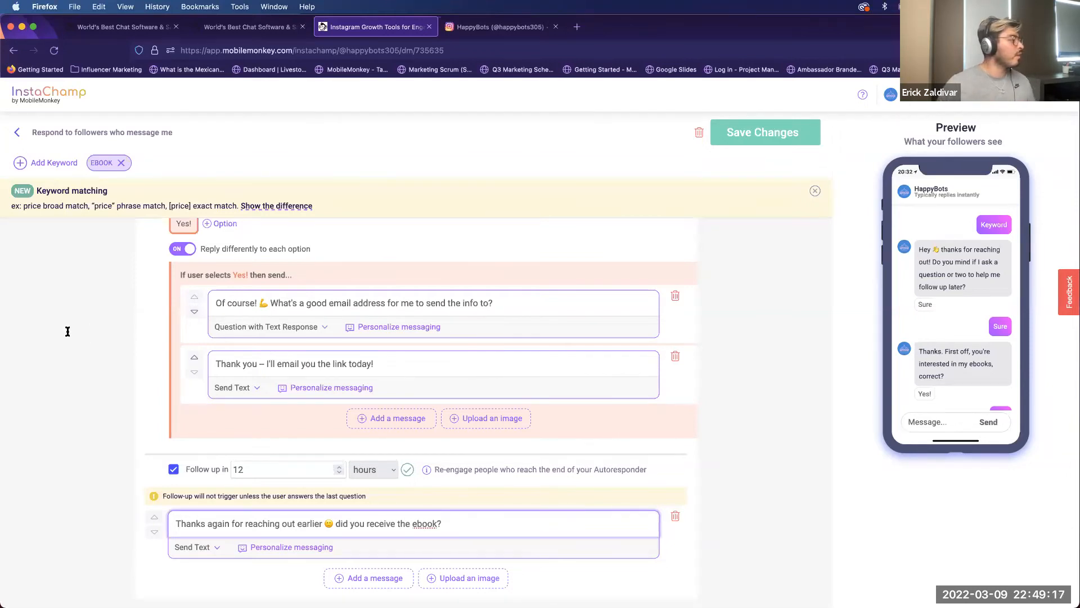
click(723, 141)
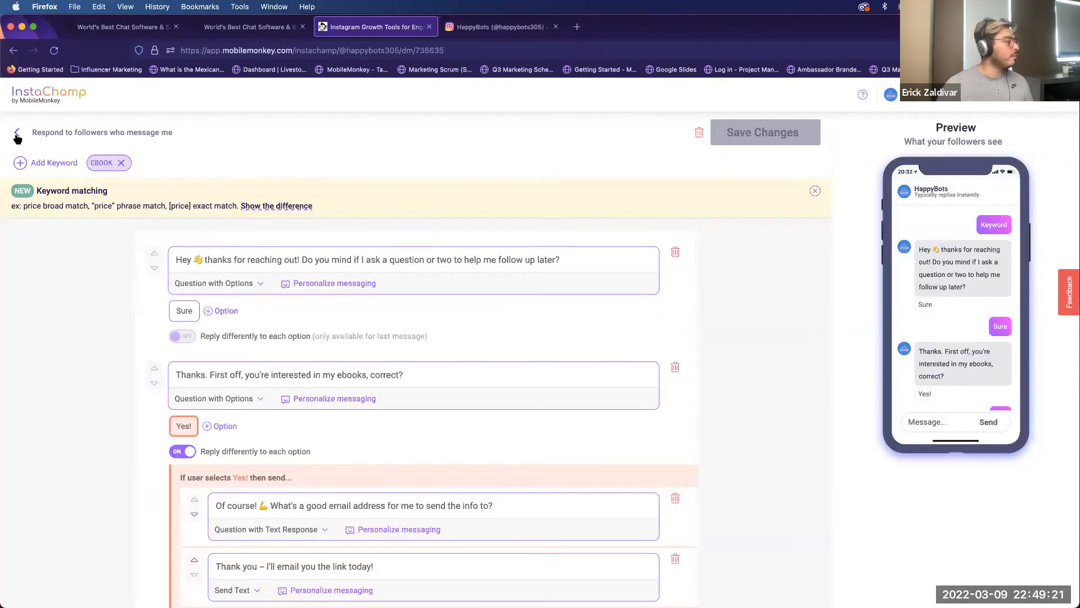
Return to the automation overview and look through the Post Comments, Story Mentions, Story Reactions and Instagram Live automations.
click(17, 132)
scroll(683, 390, down, 2)
scroll(686, 390, down, 4)
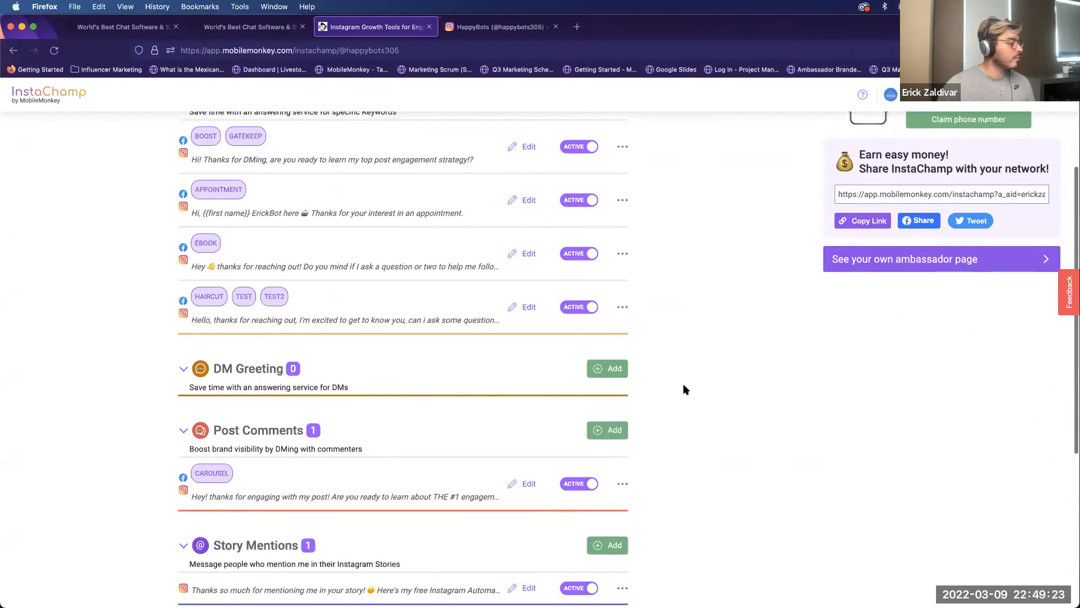
scroll(683, 388, down, 2)
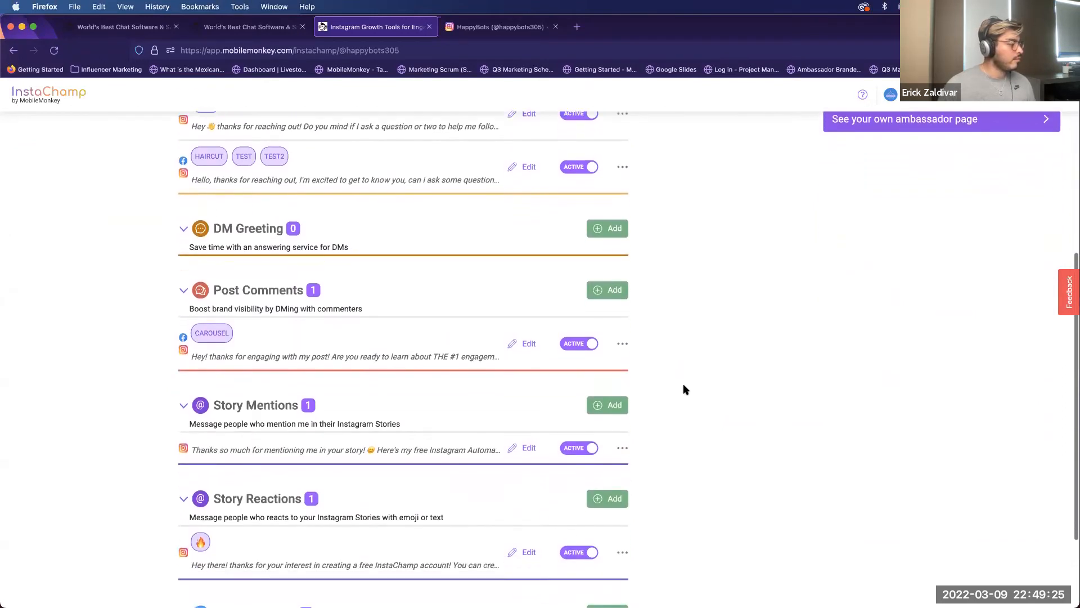
scroll(685, 389, down, 2)
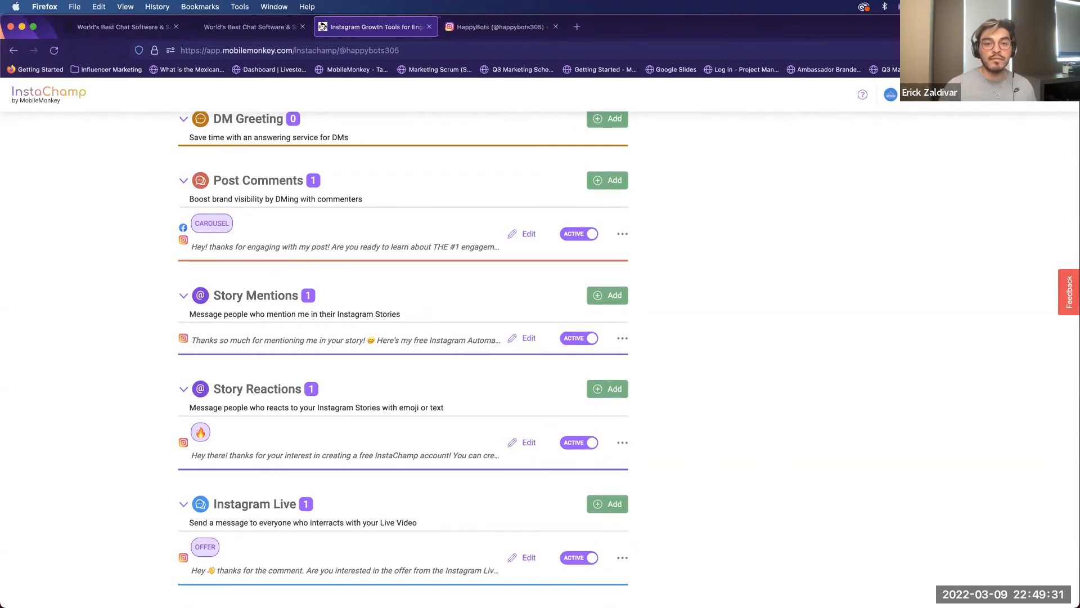
scroll(636, 286, up, 3)
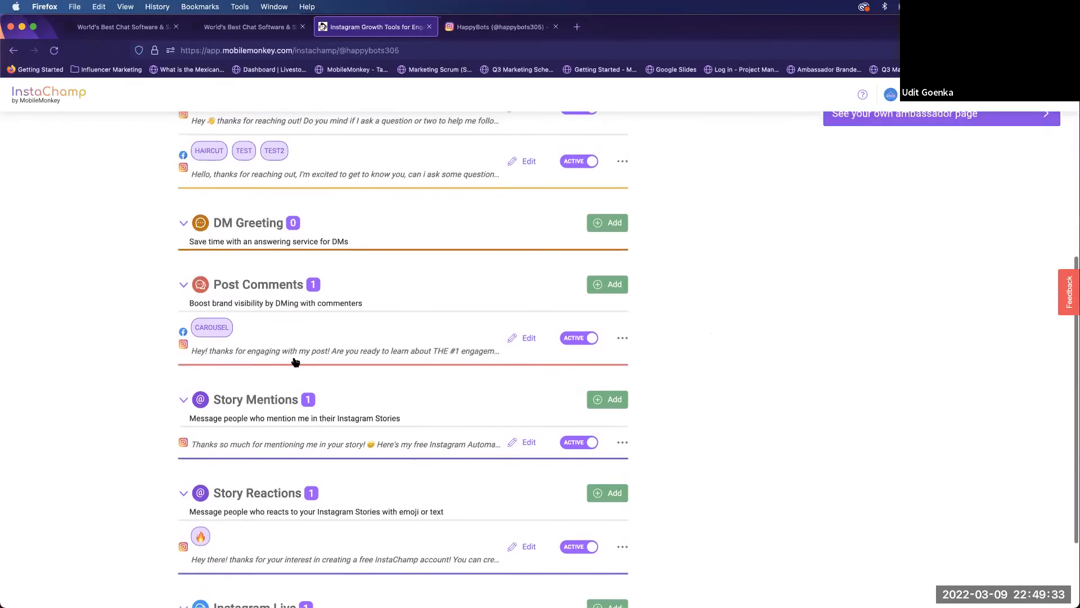
Switch to the HappyBots Instagram profile and view the "Top 3 Tips to Increase Your Carousel Engagement" post.
click(495, 26)
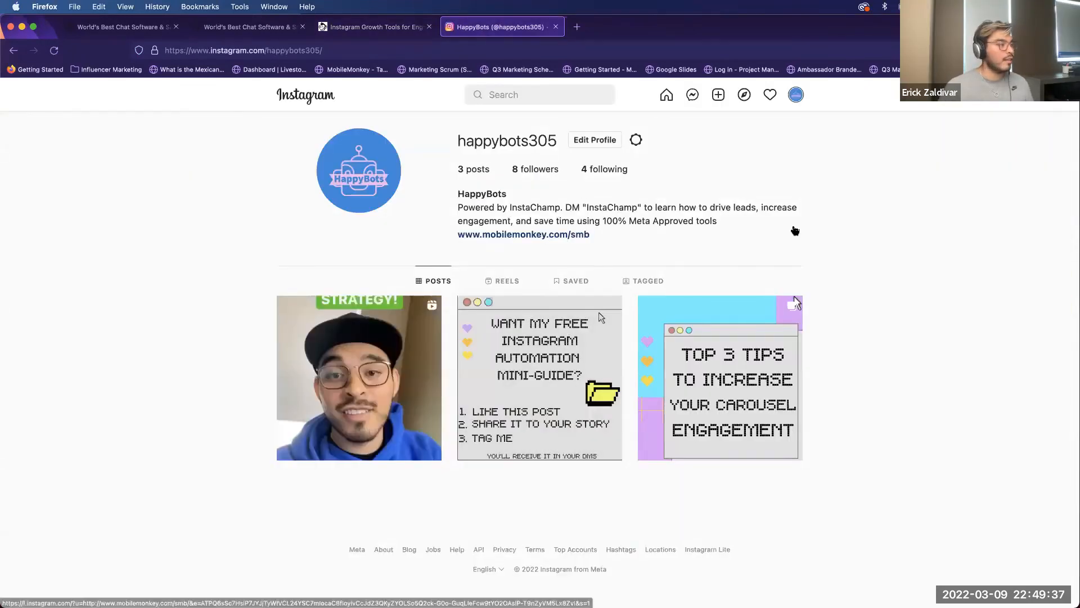
drag(201, 140, 933, 420)
click(929, 419)
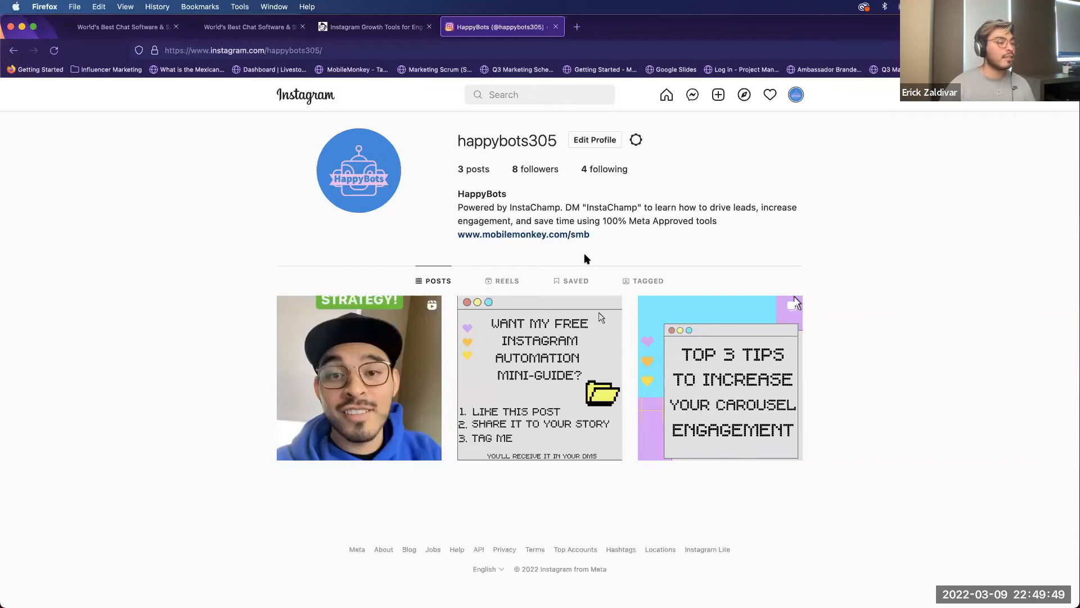
click(684, 409)
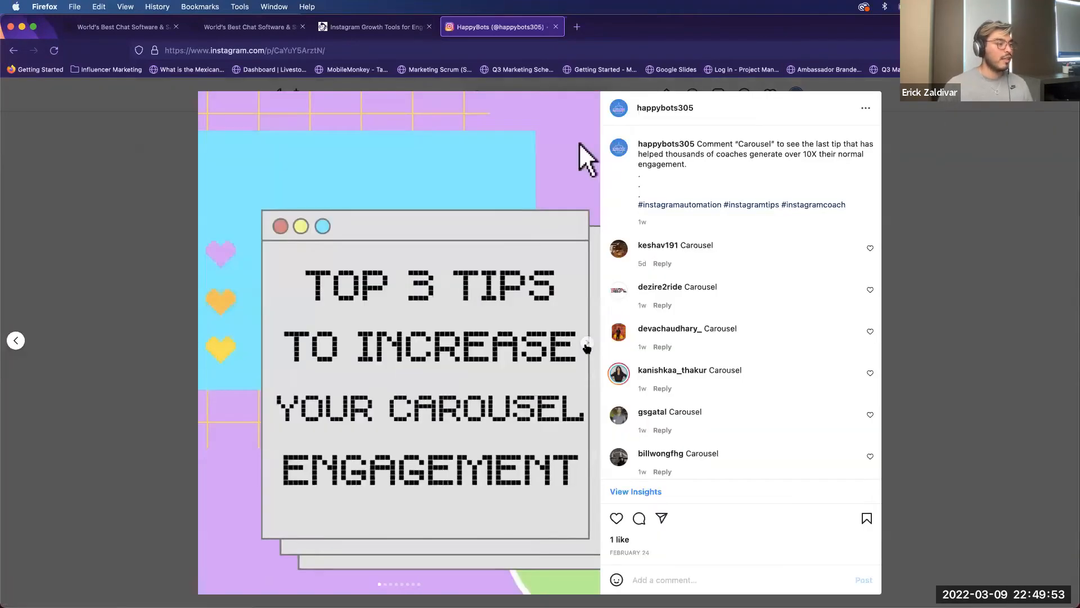
click(586, 344)
key(Escape)
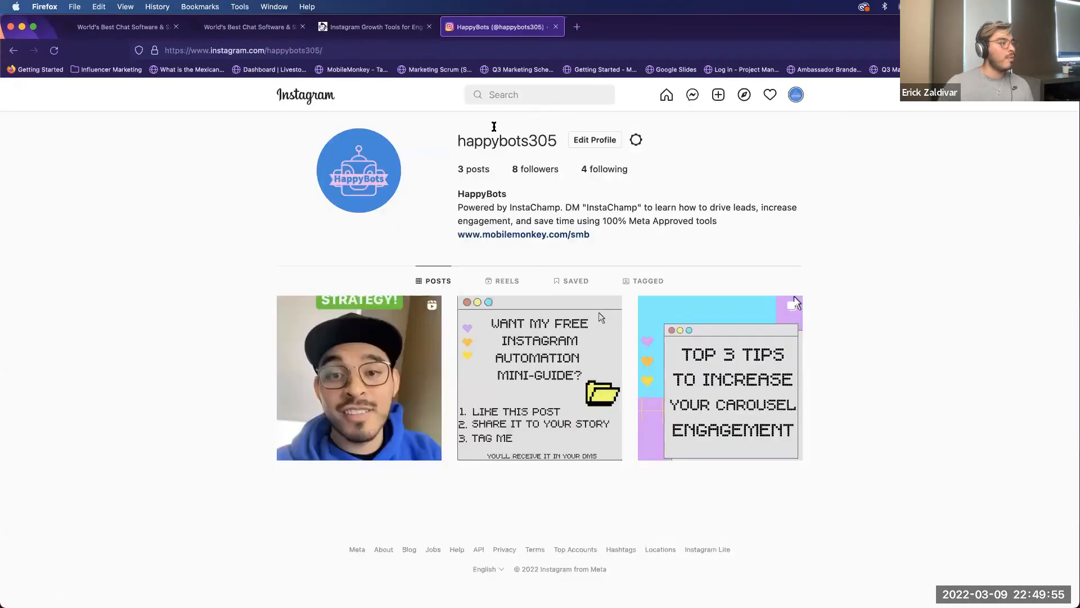
Highlight the profile's username, then read the caption and follower comments of the carousel post.
drag(458, 140, 550, 141)
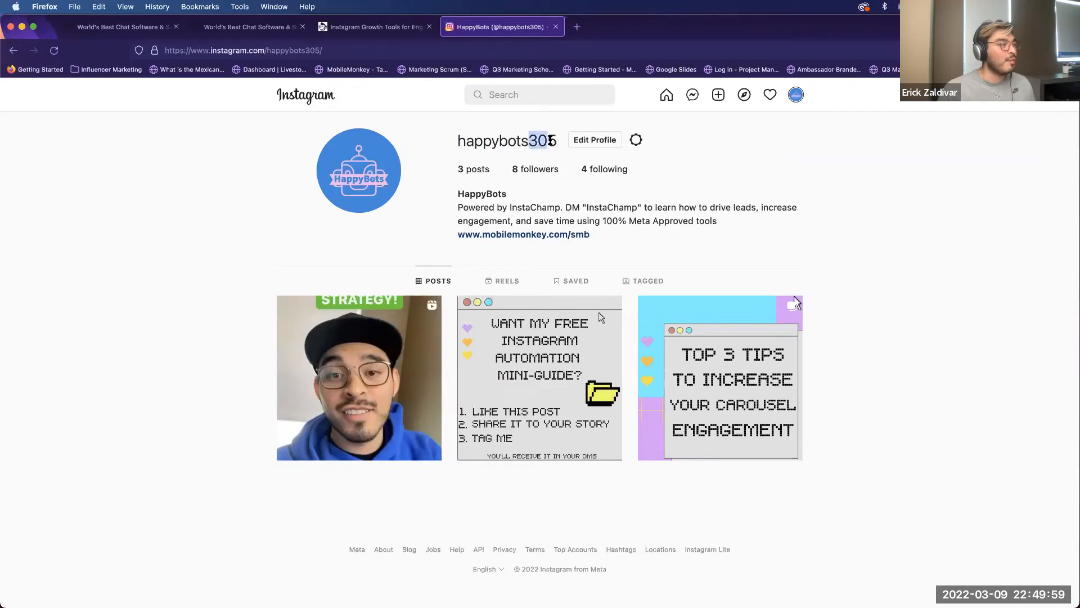
click(718, 339)
scroll(717, 339, down, 3)
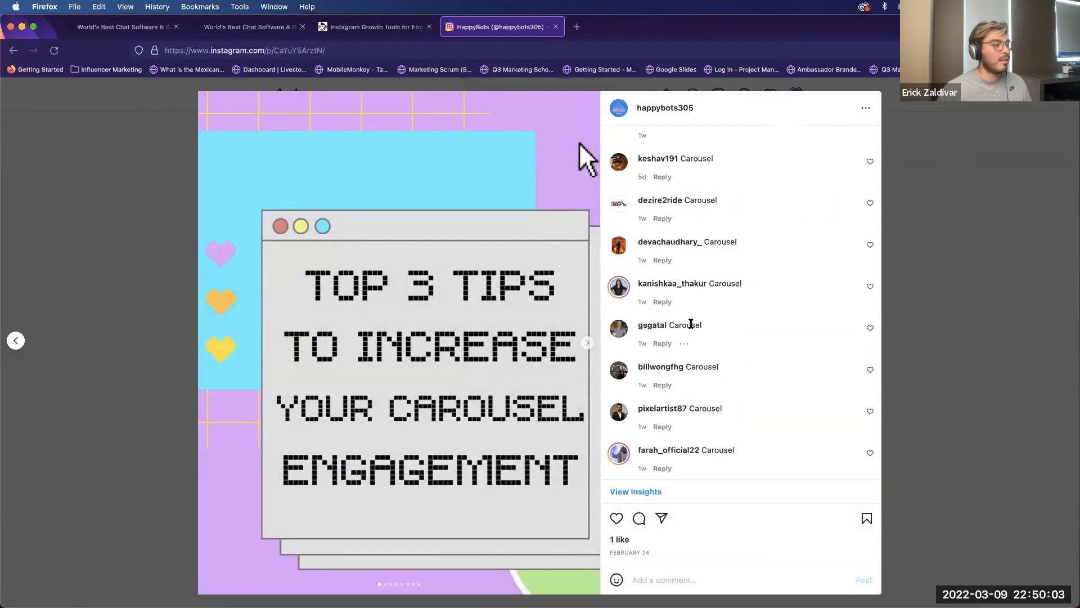
scroll(692, 321, up, 3)
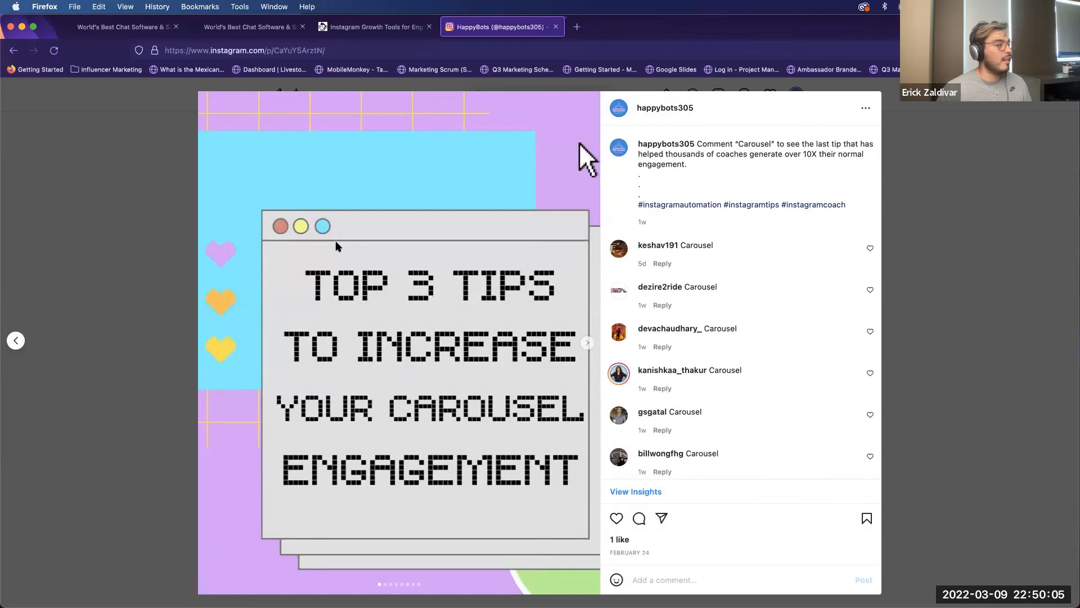
click(978, 116)
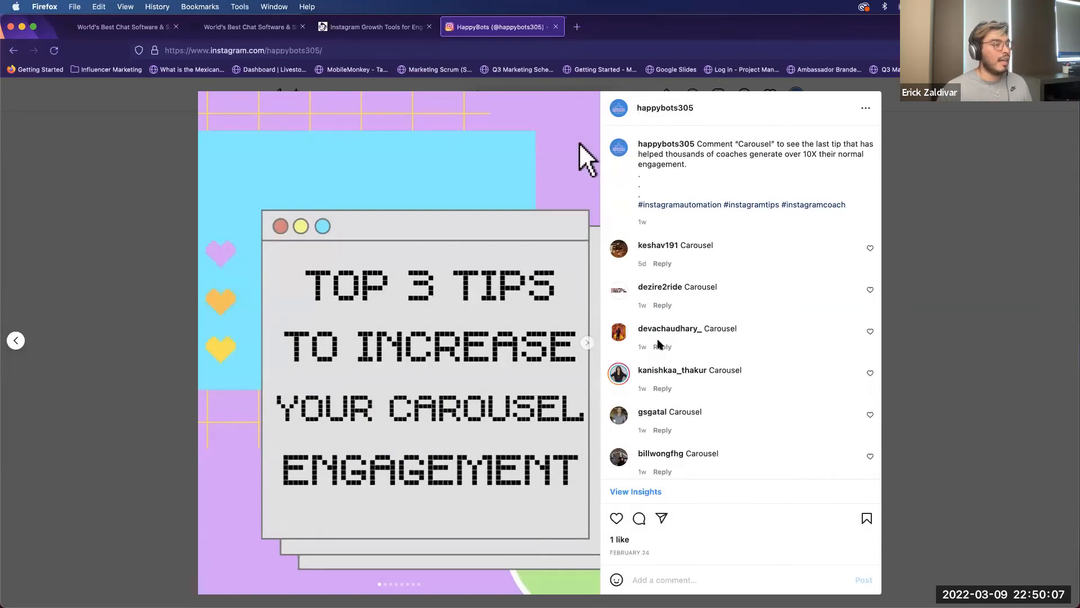
Reopen the carousel post, leaf through its slides and close it.
click(660, 343)
scroll(579, 146, right, 5)
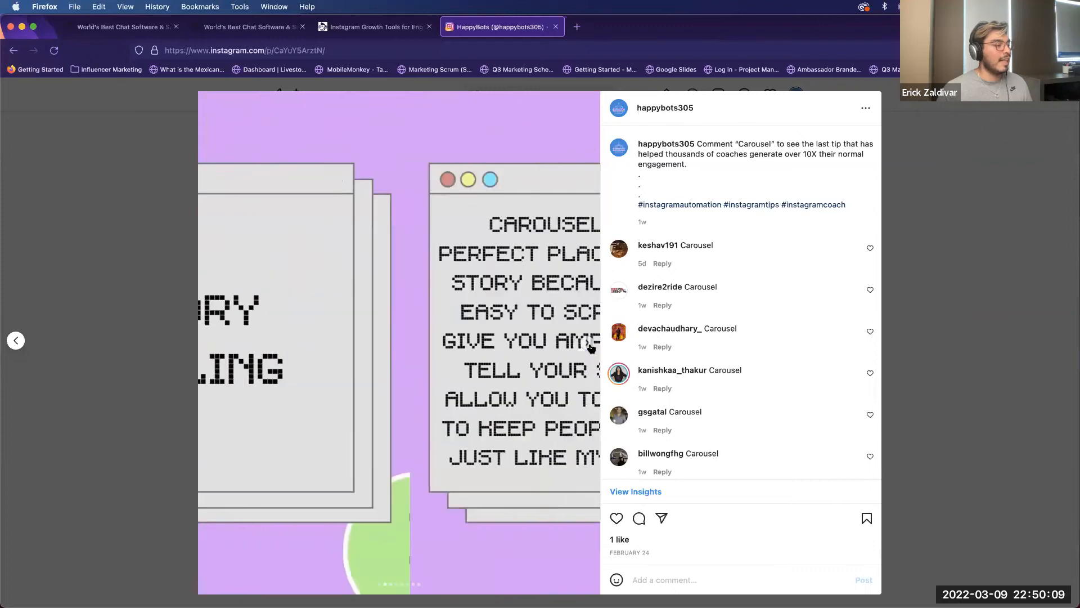
click(974, 203)
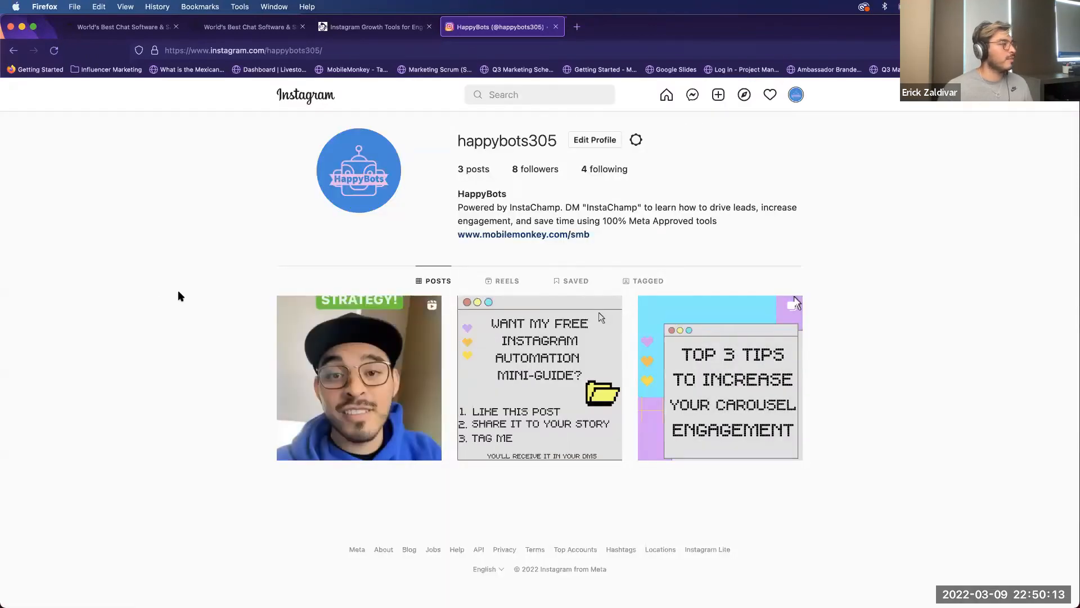
Open the carousel post again, highlight the "Carousel" keyword in the first comment and close the post.
drag(458, 140, 557, 140)
click(720, 400)
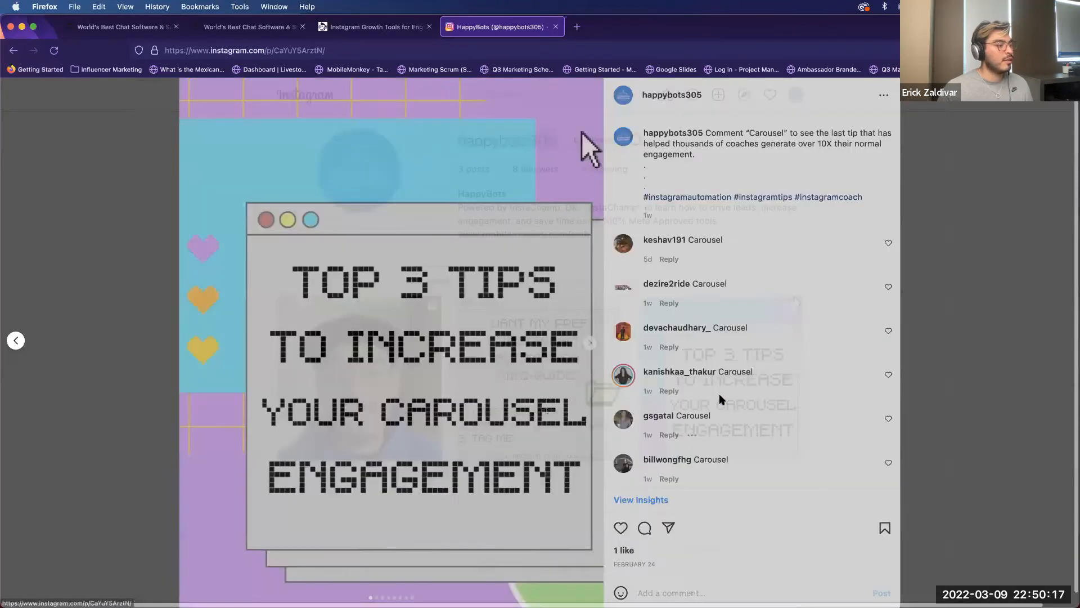
scroll(717, 366, down, 1)
double_click(684, 212)
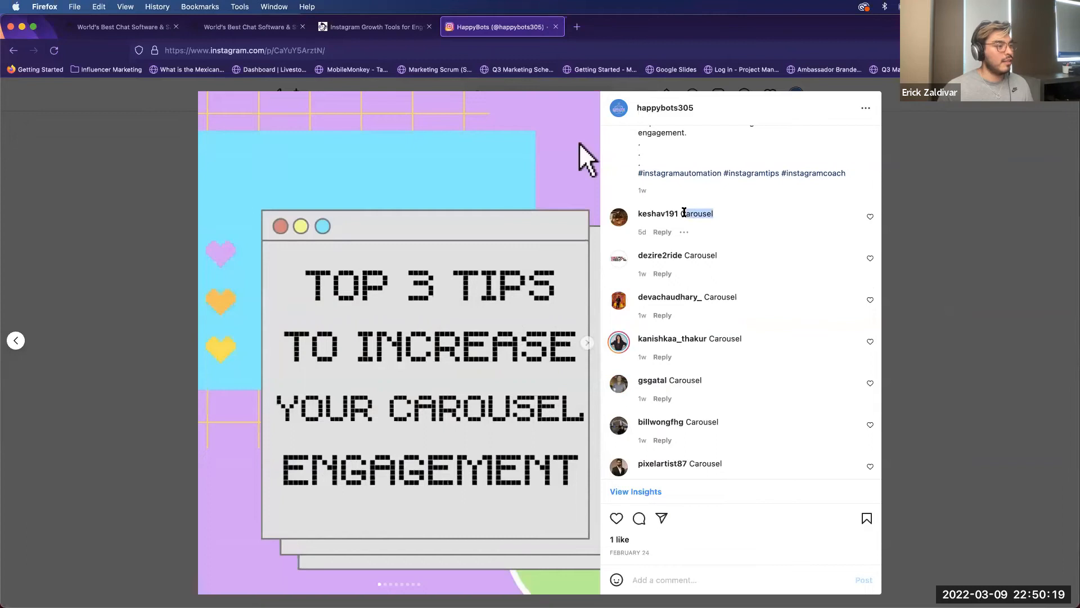
key(Escape)
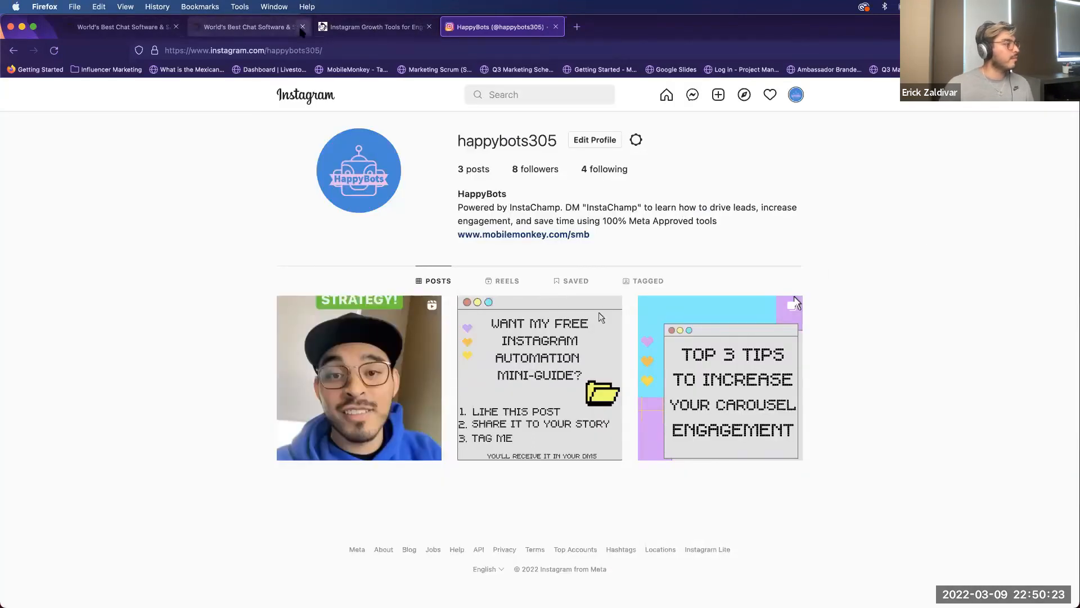
Switch back to InstaChamp and review the automation overview from DM Keywords down to the story automations.
click(337, 28)
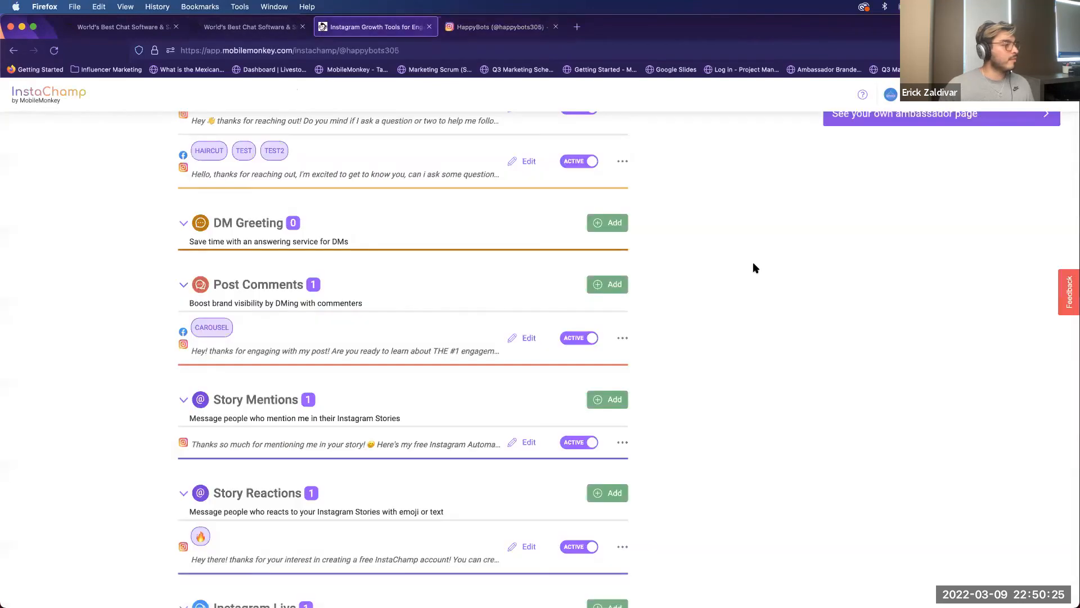
scroll(686, 302, down, 4)
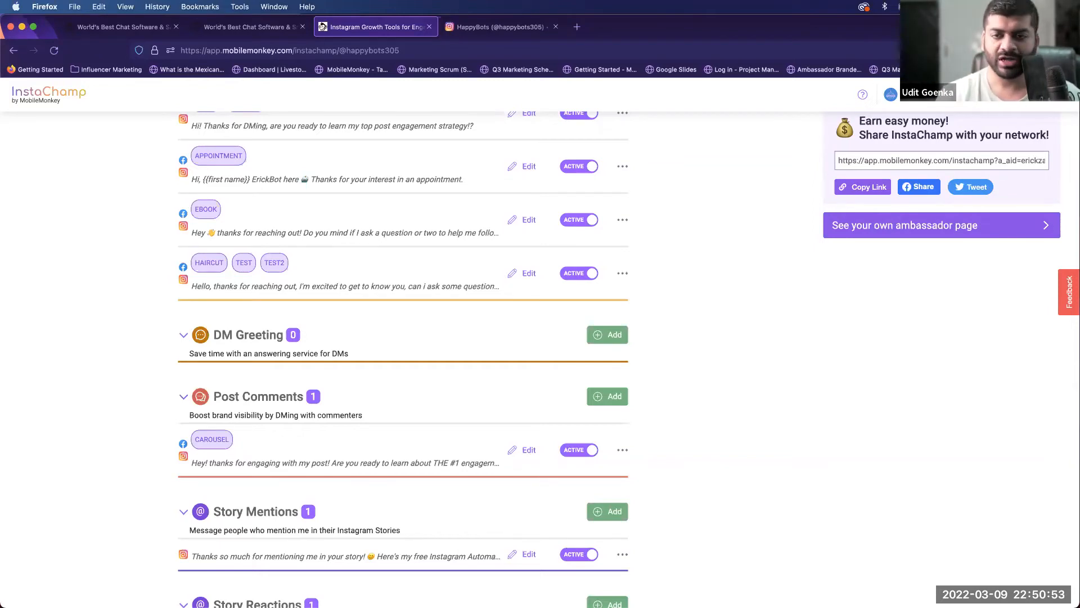
scroll(692, 362, up, 2)
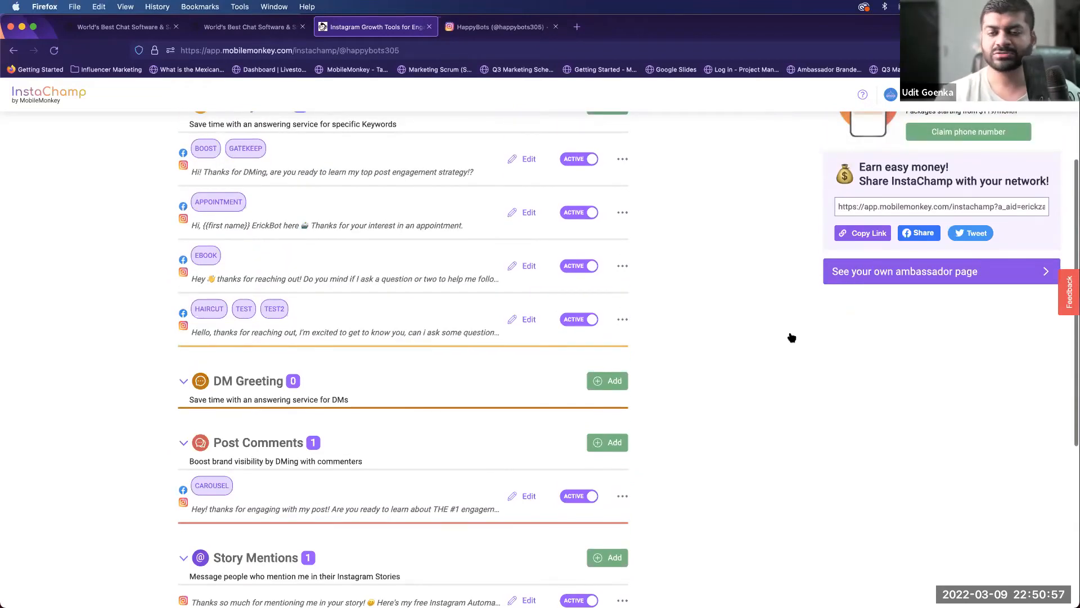
scroll(792, 337, up, 3)
scroll(791, 337, down, 2)
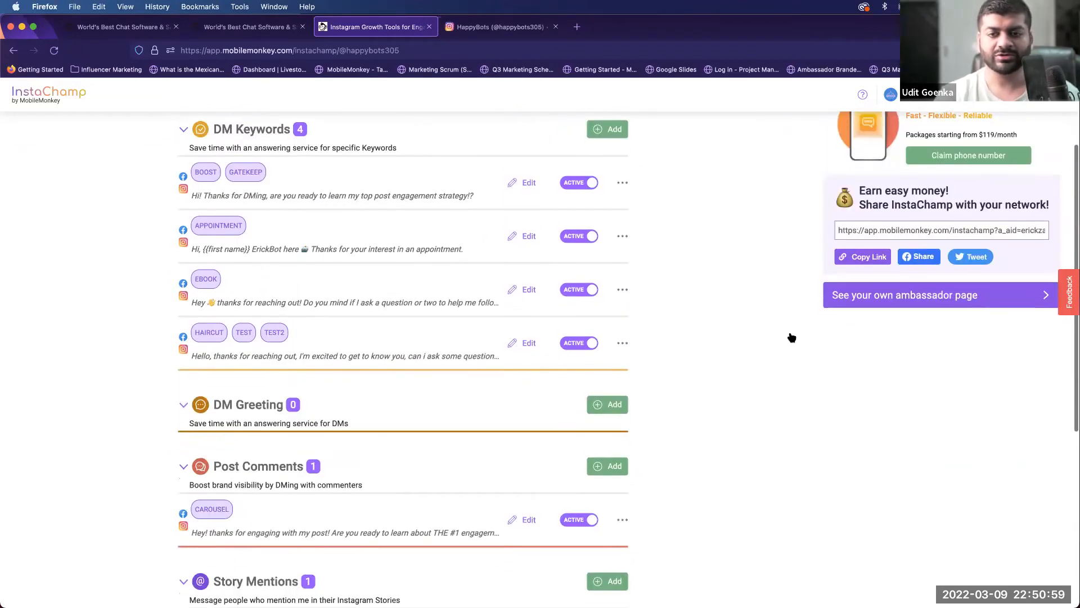
Switch to the InstaChamp deal page on PitchGround and review the product details and the Plan A and Plan B features.
click(518, 28)
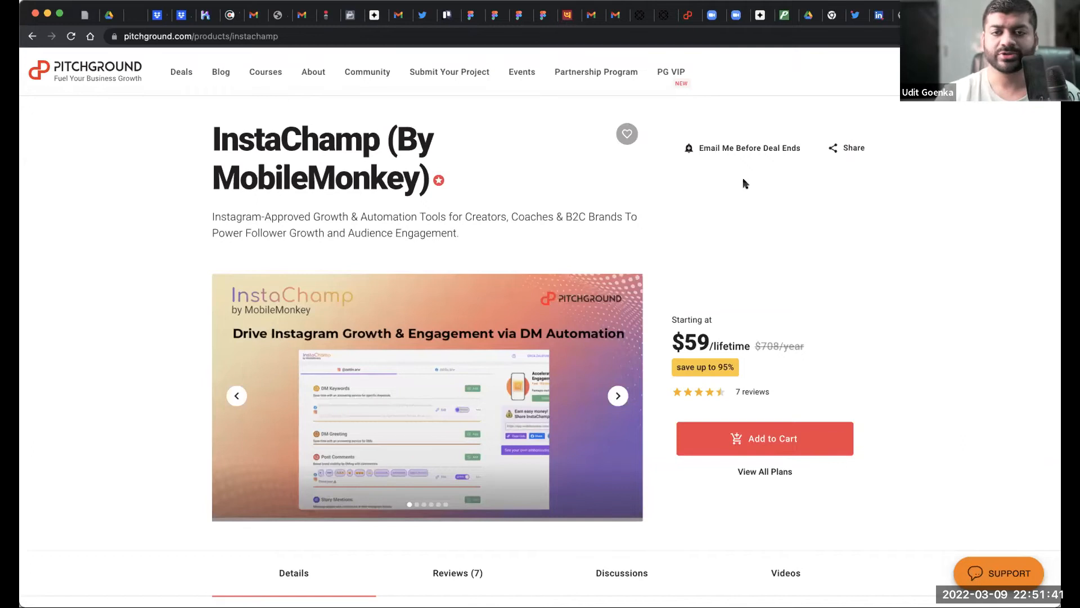
scroll(743, 183, down, 4)
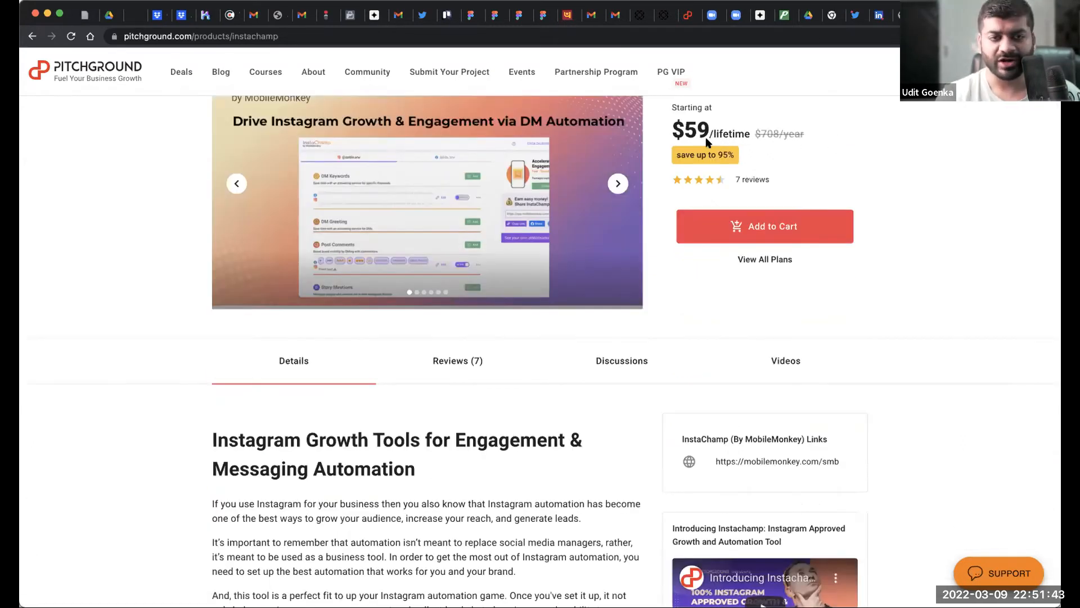
scroll(691, 144, down, 9)
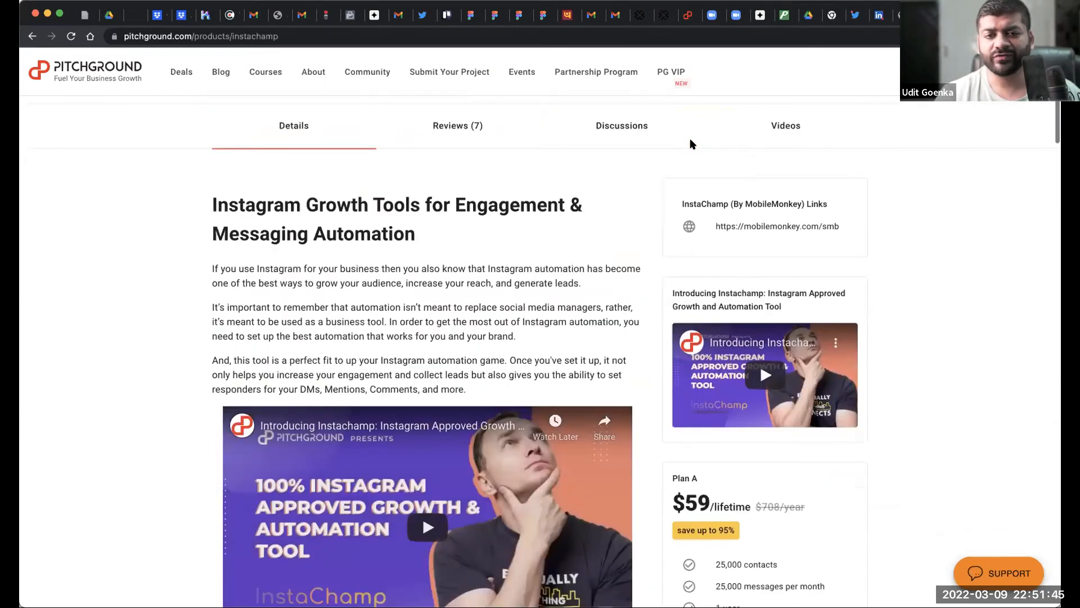
scroll(691, 144, down, 7)
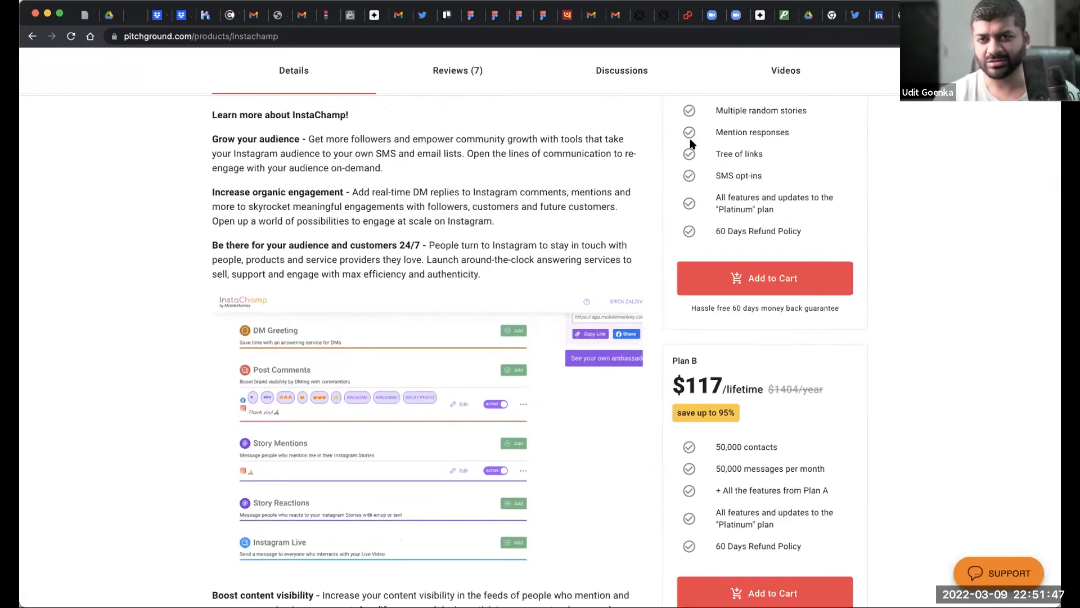
scroll(691, 144, up, 2)
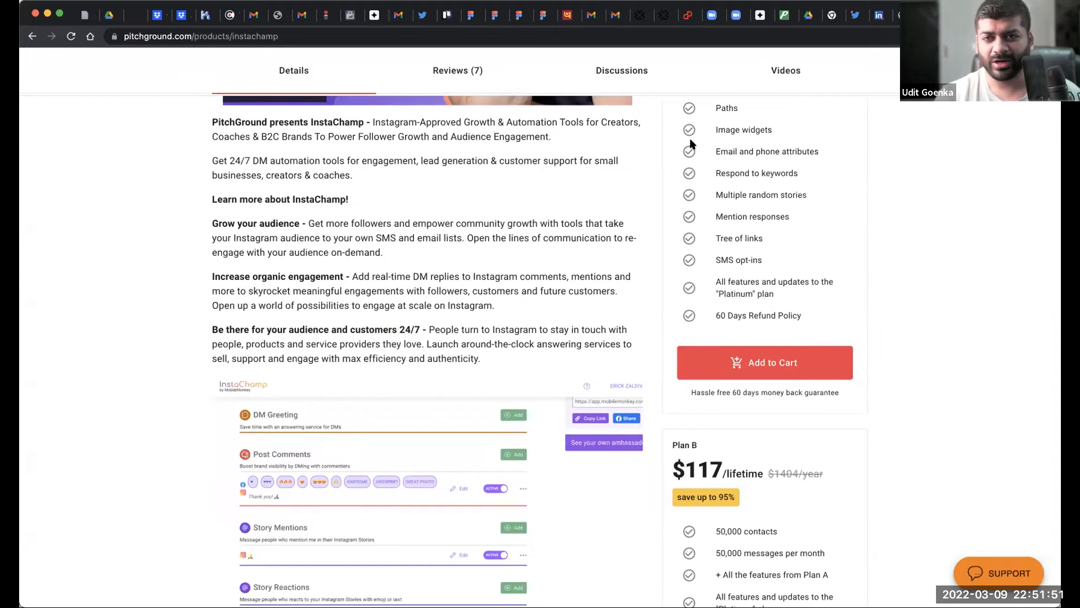
scroll(690, 144, down, 4)
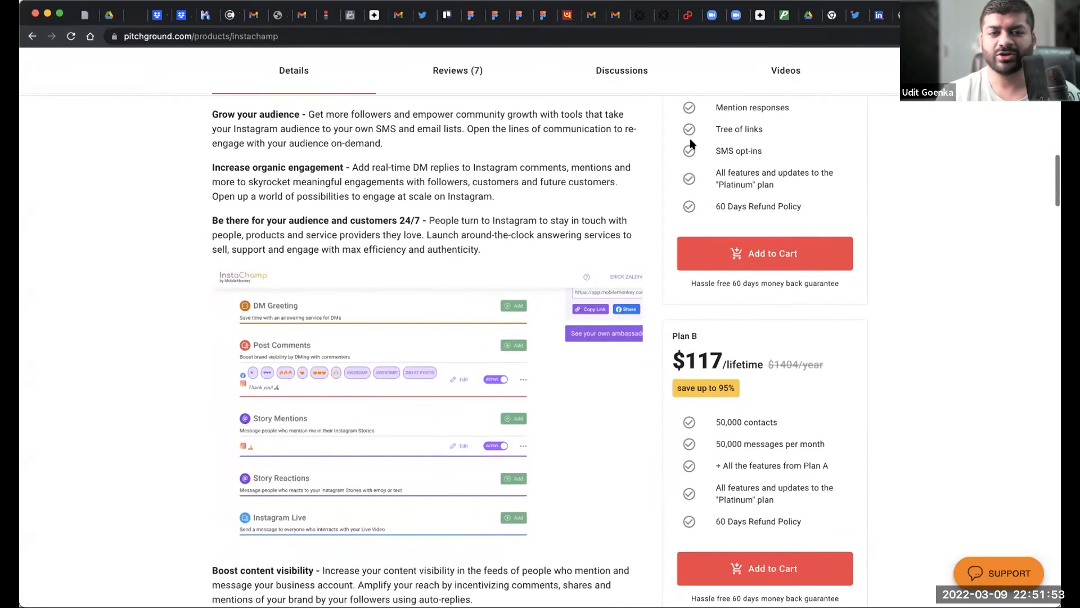
Review the contact limits, message limits and features of Plan B and Plan C on the InstaChamp deal page.
scroll(691, 142, down, 3)
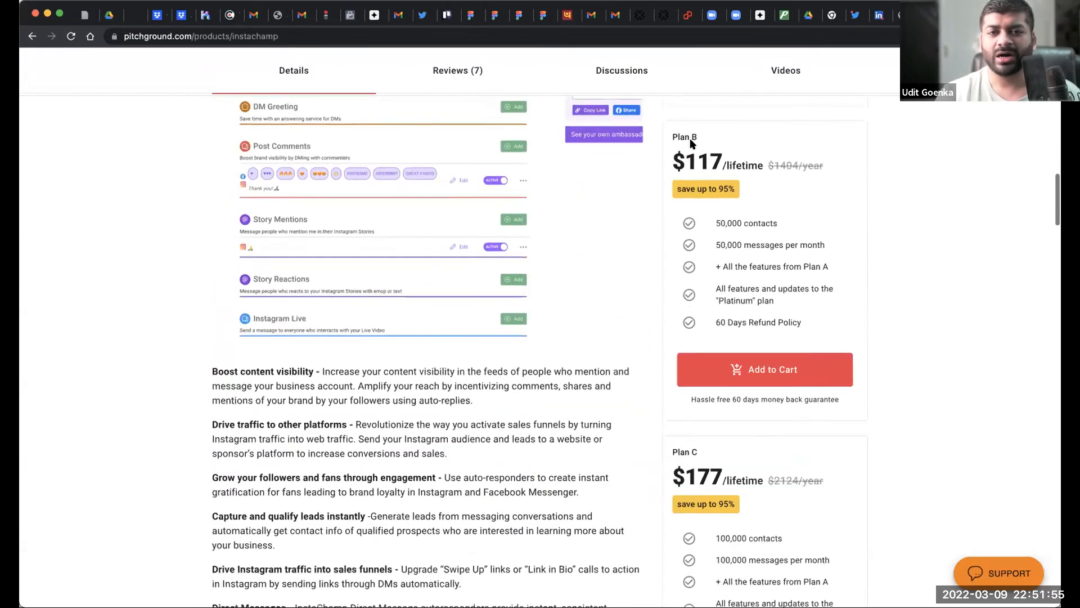
scroll(731, 180, down, 1)
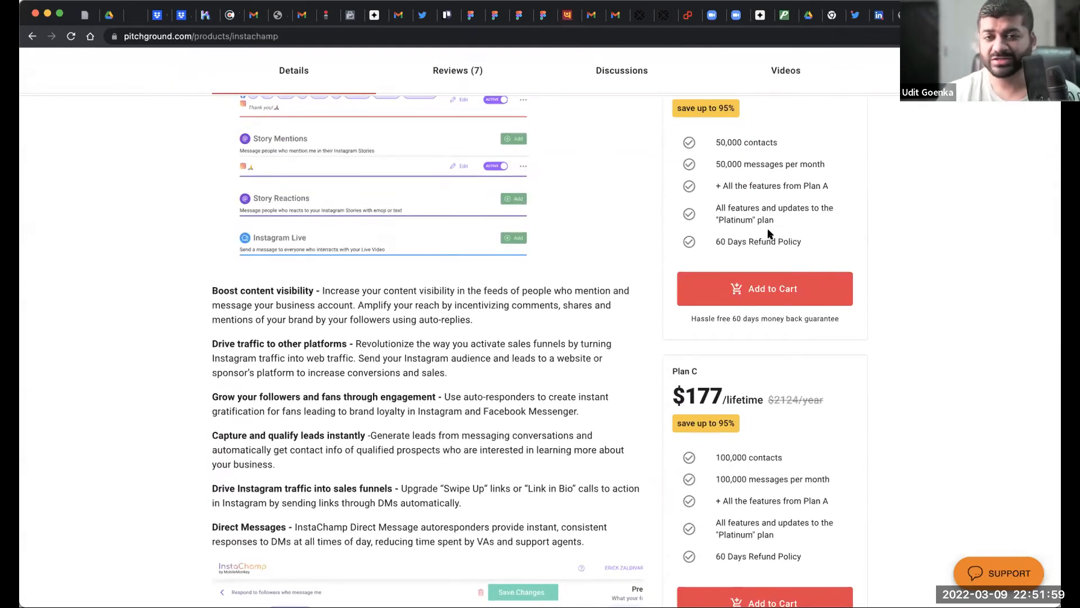
scroll(769, 233, down, 5)
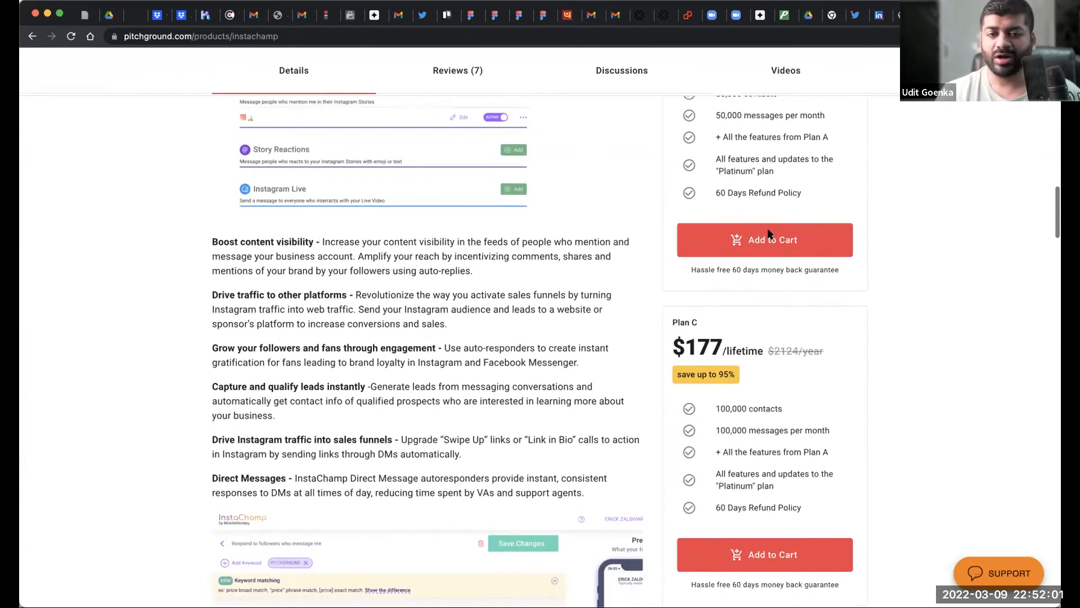
Return to the Plan A offer, review its feature list and select the deal page's web address.
scroll(769, 233, up, 9)
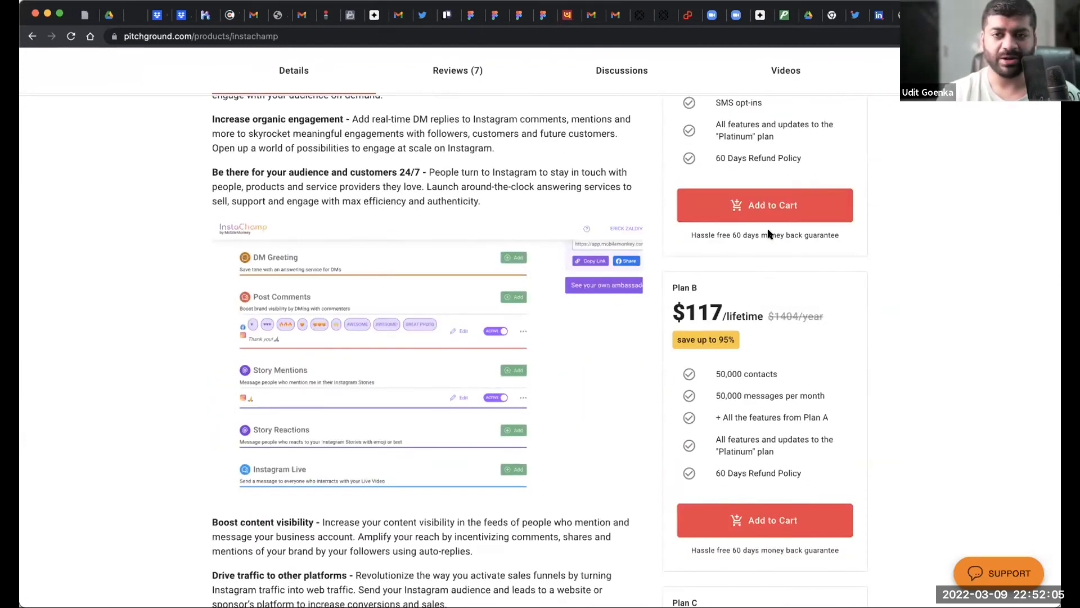
scroll(768, 233, up, 4)
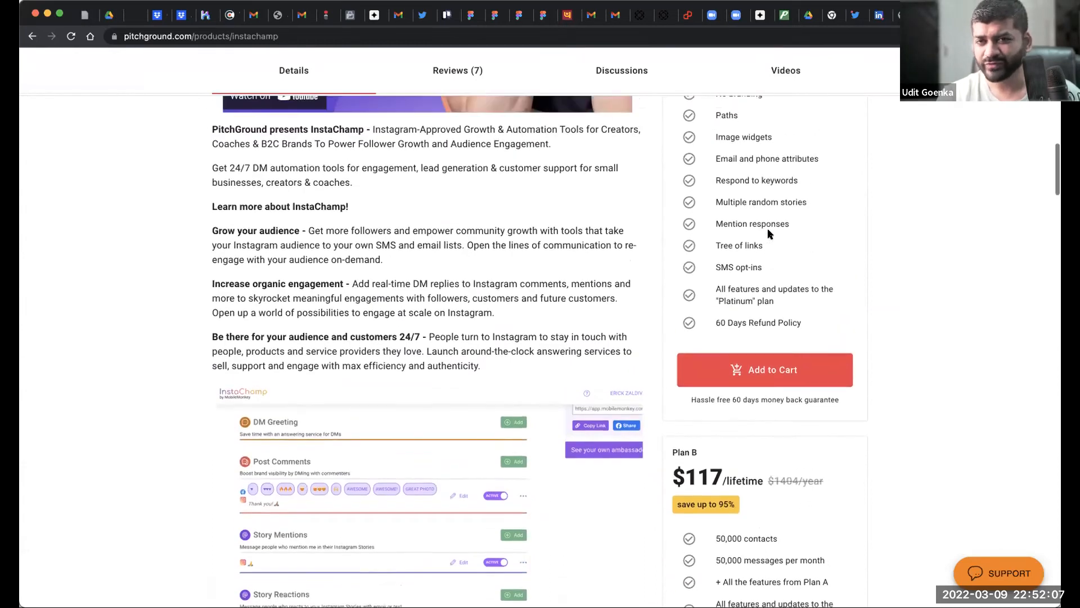
scroll(768, 233, up, 2)
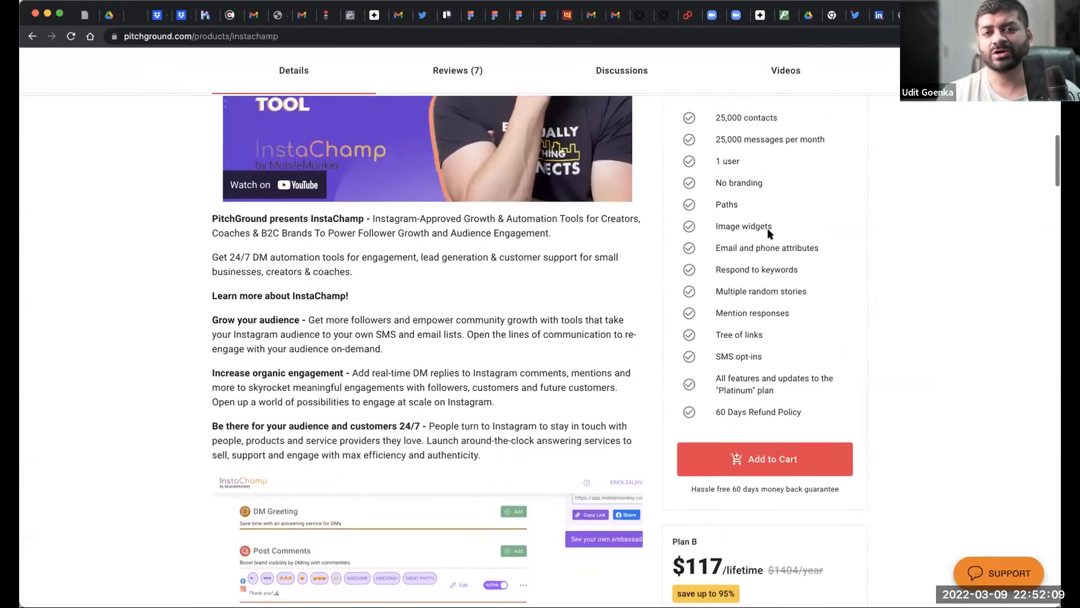
scroll(769, 233, up, 1)
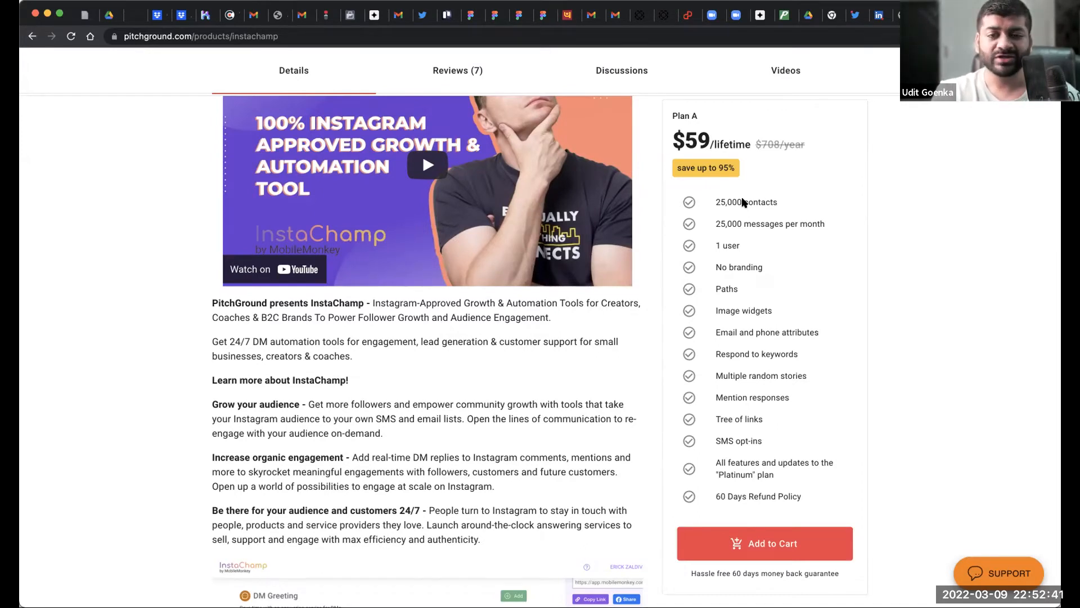
click(418, 30)
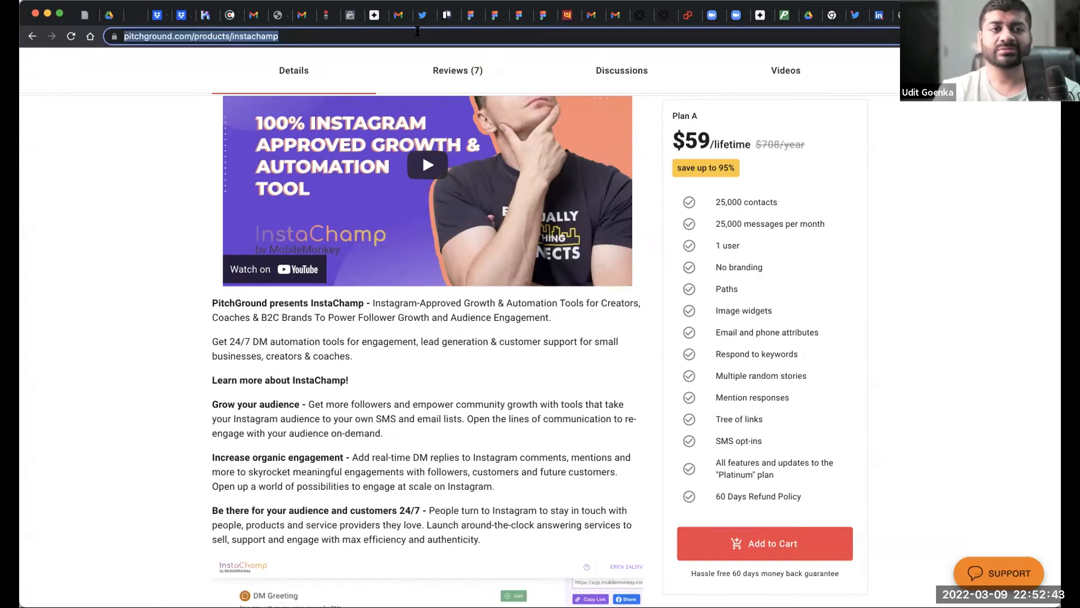